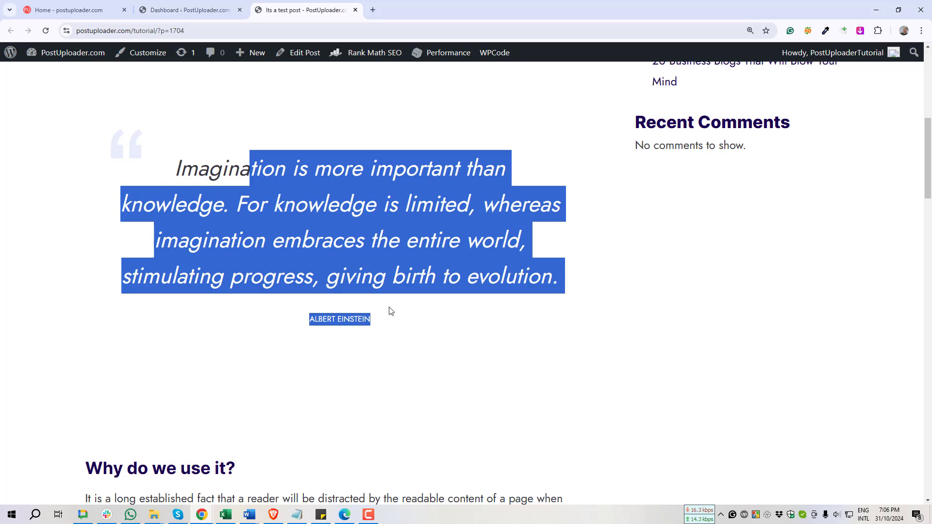
scroll(381, 296, "down", 2)
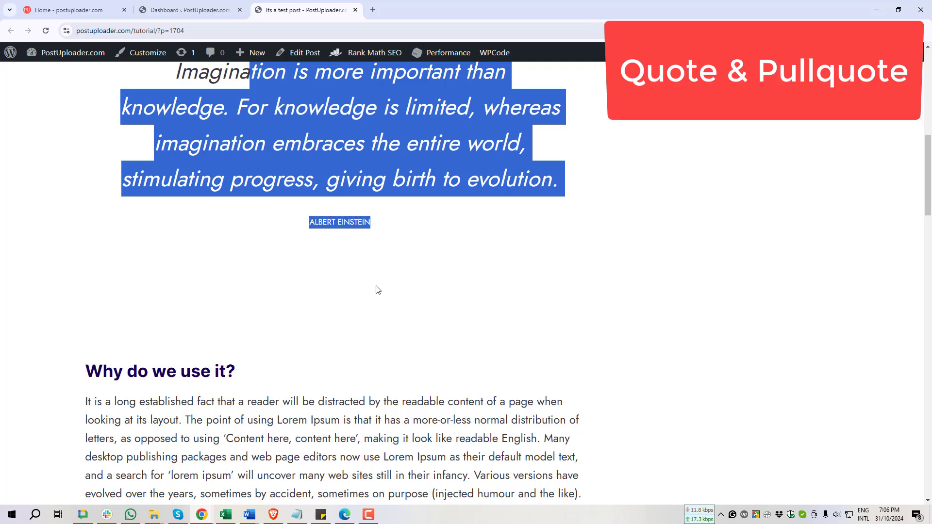
scroll(377, 290, "up", 3)
left_click(386, 274)
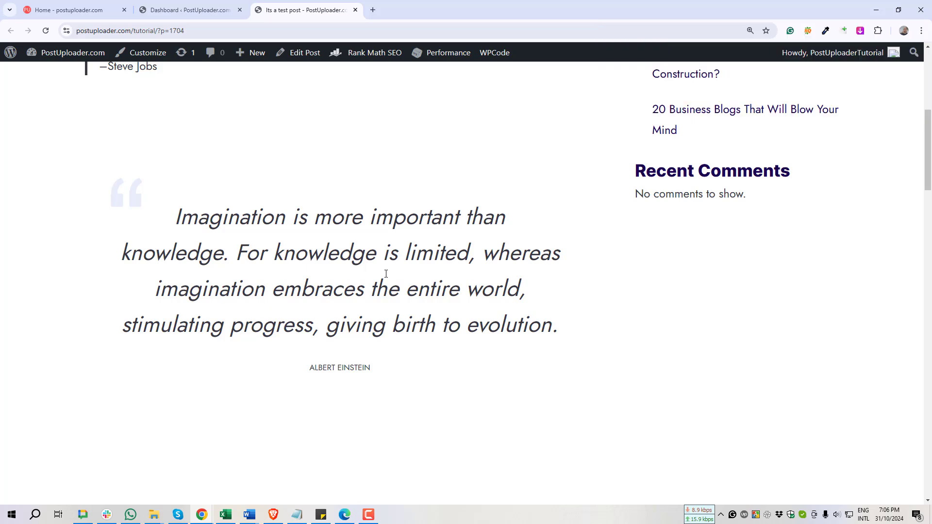
scroll(386, 274, "up", 3)
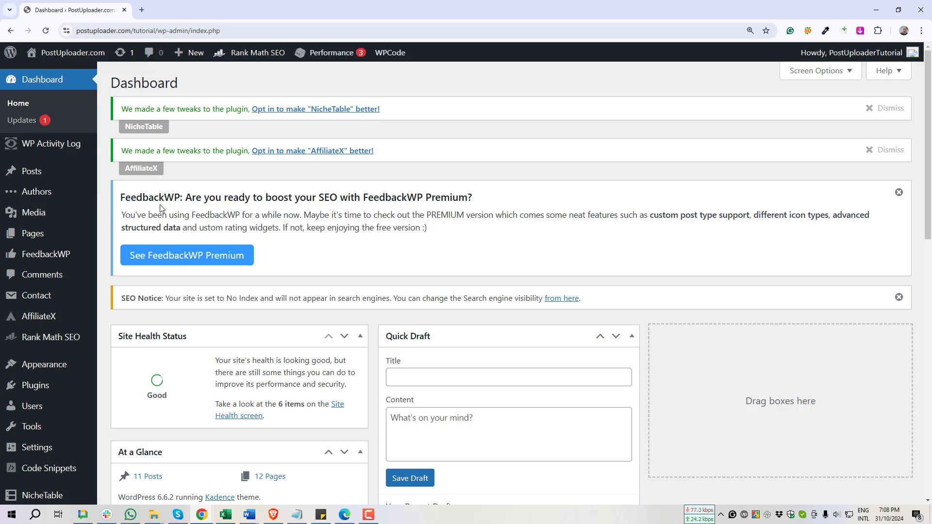
- Open the draft "Its a test post" in the block editor from the list of all posts
mouse_move(29, 174)
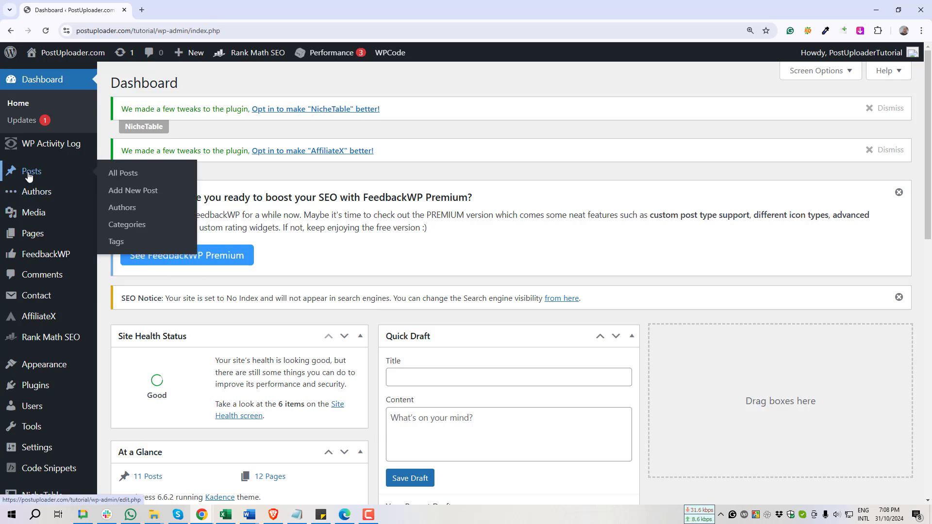
left_click(124, 176)
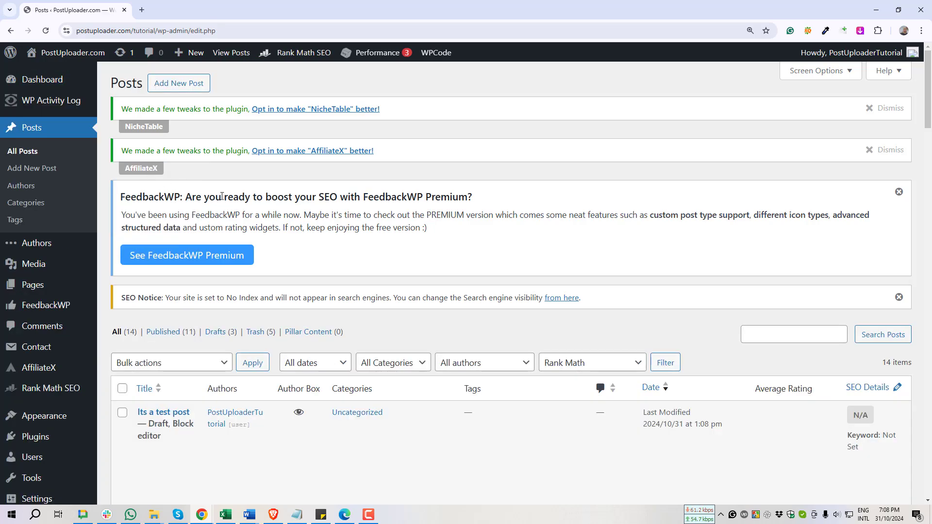
scroll(190, 364, "down", 3)
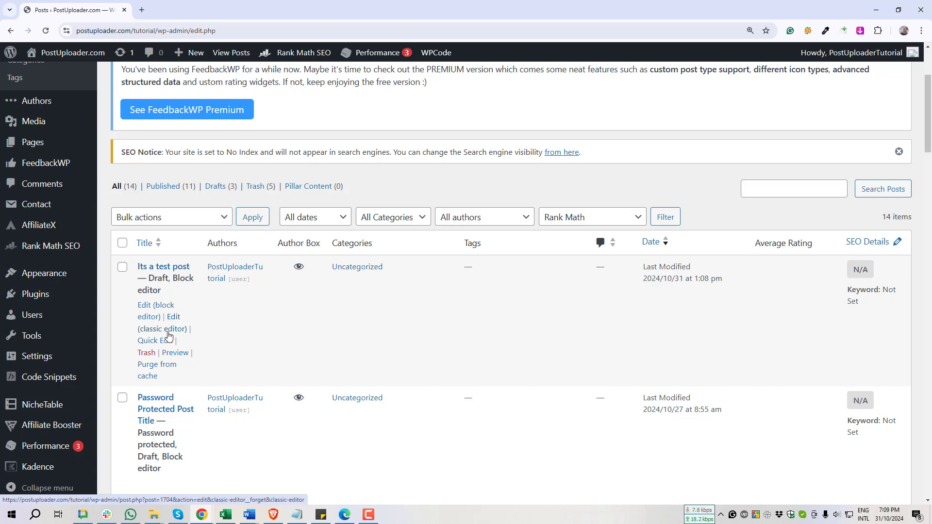
left_click(156, 307)
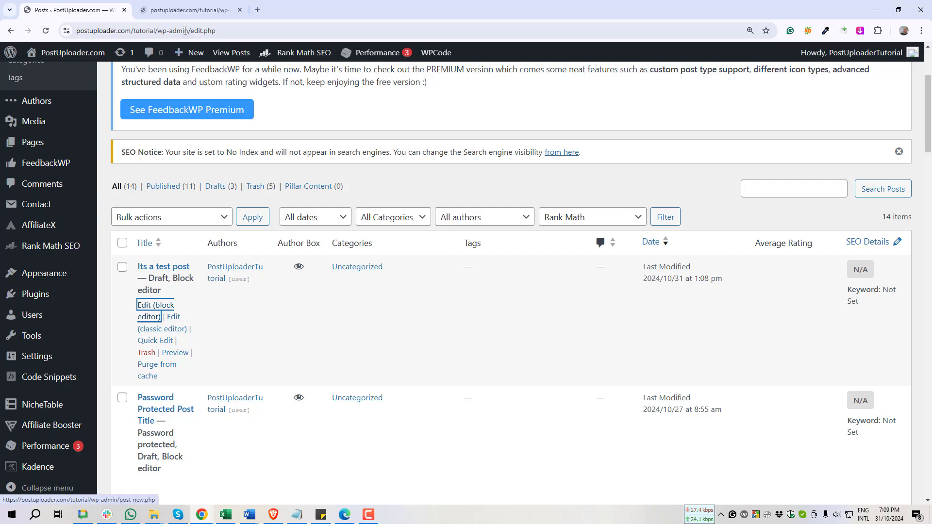
left_click(181, 9)
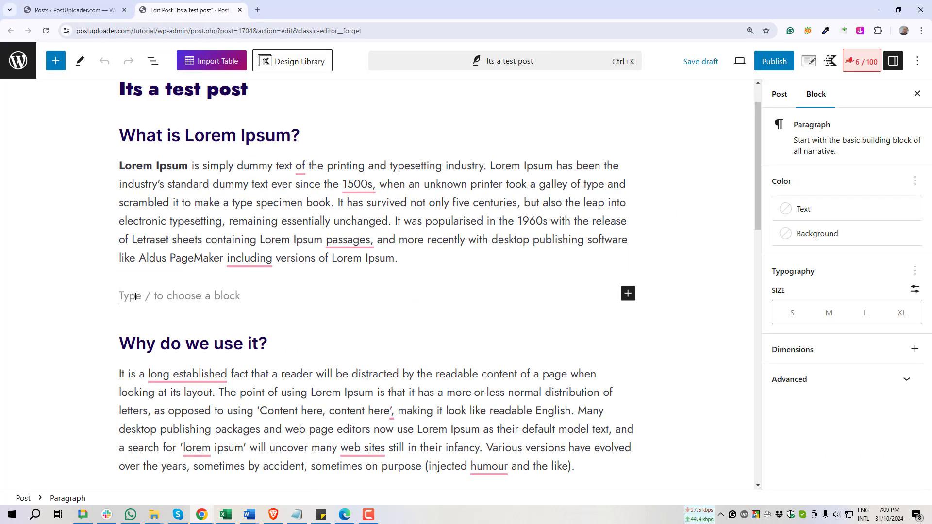
- Insert Albert Einstein's "Imagination is more important than knowledge" quote above the "Why do we use it?" heading and transform it into a Pullquote
type("Imagination is more important than knowledge. For knowledge is limited, whereas imagination embraces the entire world, stimulating progress, giving birth to evolution. Albert Einstein")
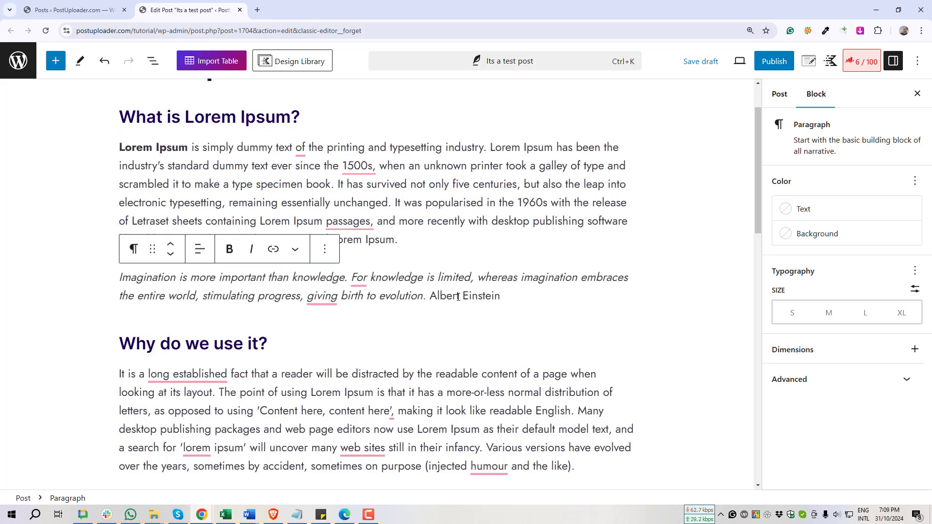
left_click(255, 281)
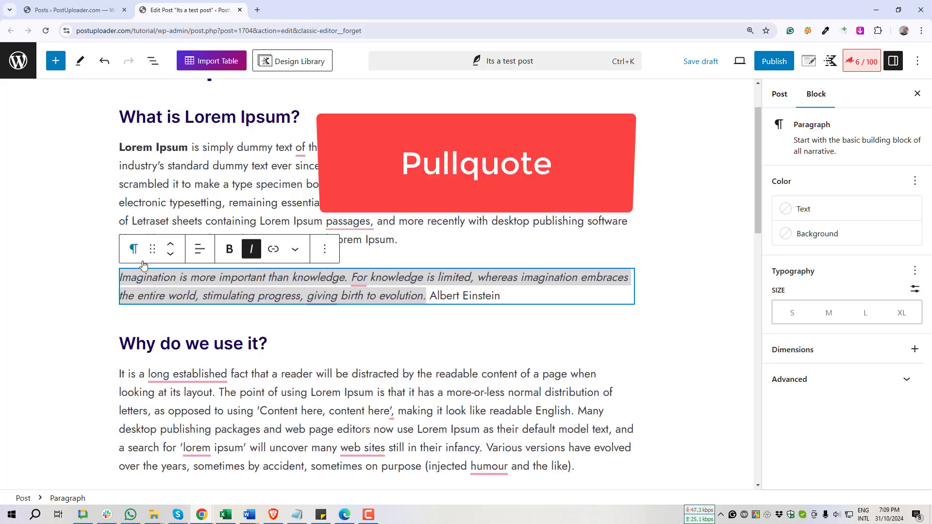
triple_click(238, 284)
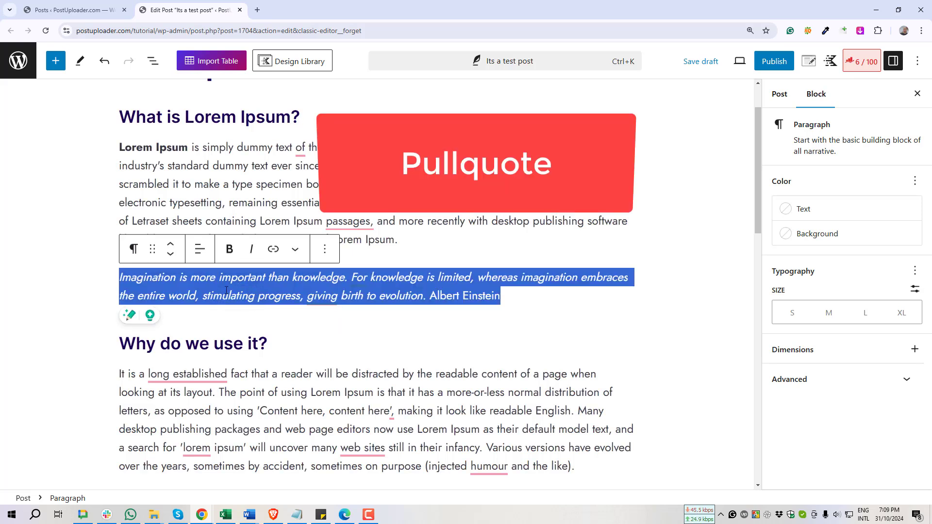
left_click(135, 250)
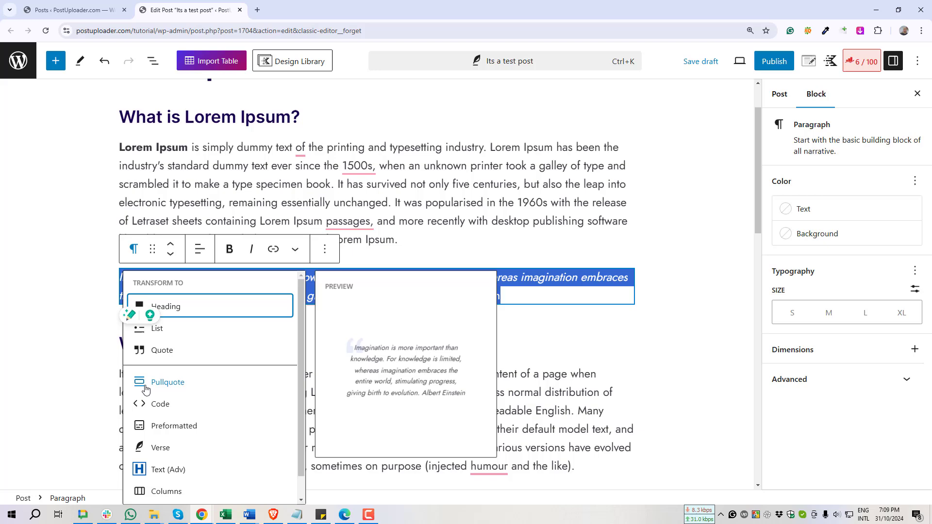
left_click(172, 384)
left_click(172, 384)
scroll(339, 349, "down", 3)
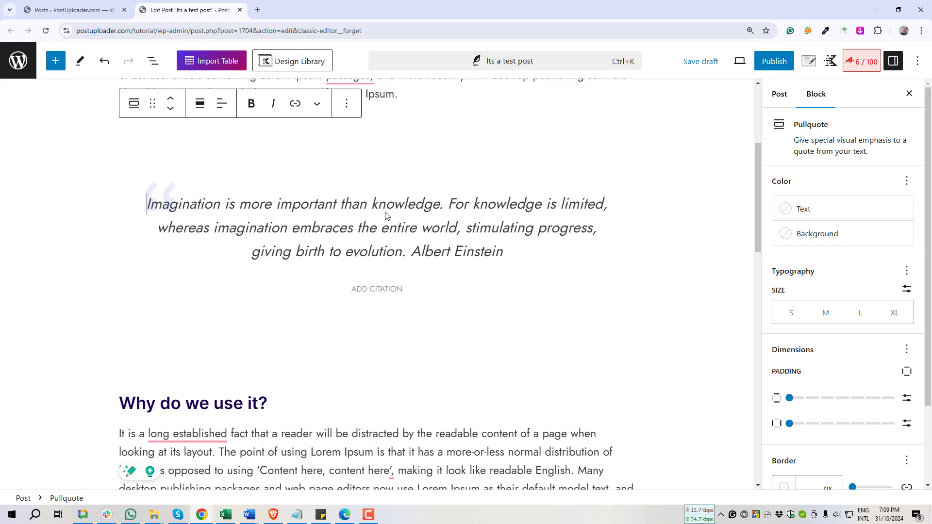
- Move the name "Albert Einstein" from the end of the pullquote text into its citation
left_click(412, 251)
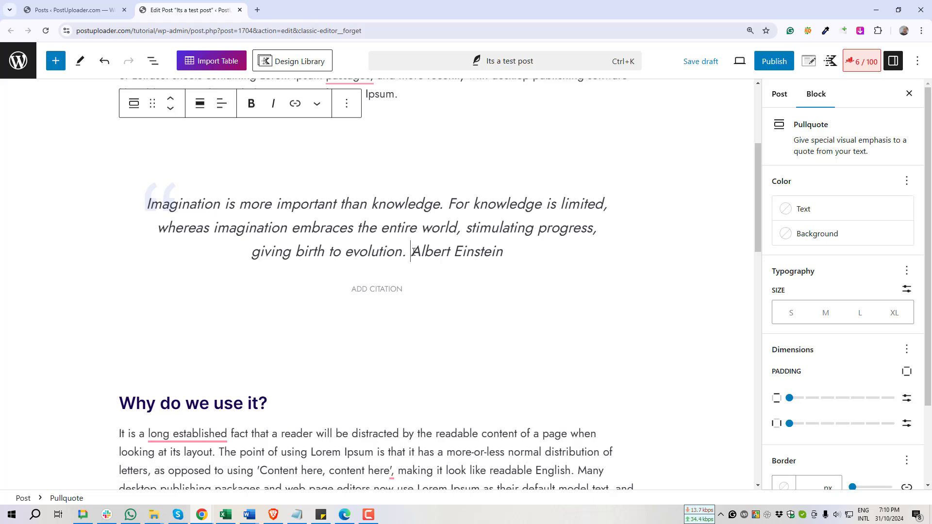
left_click_drag(412, 251, 509, 249)
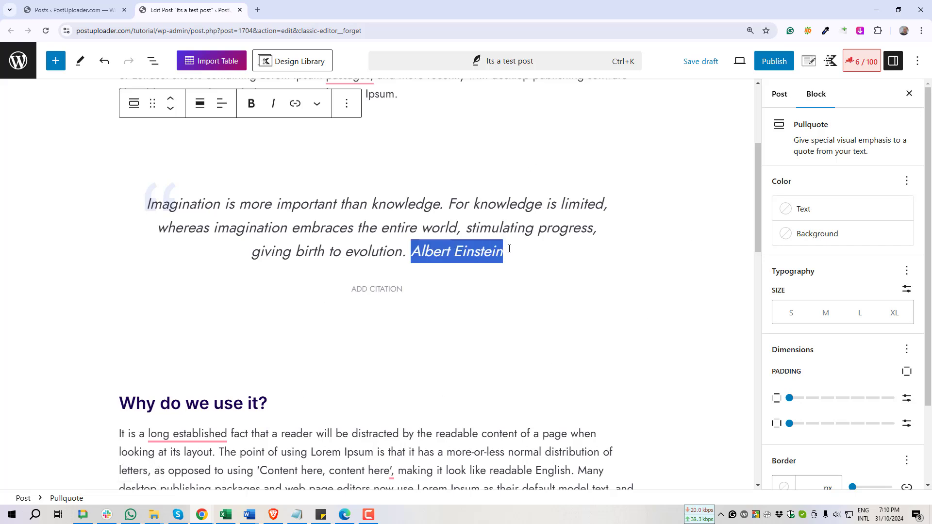
key("ctrl+x")
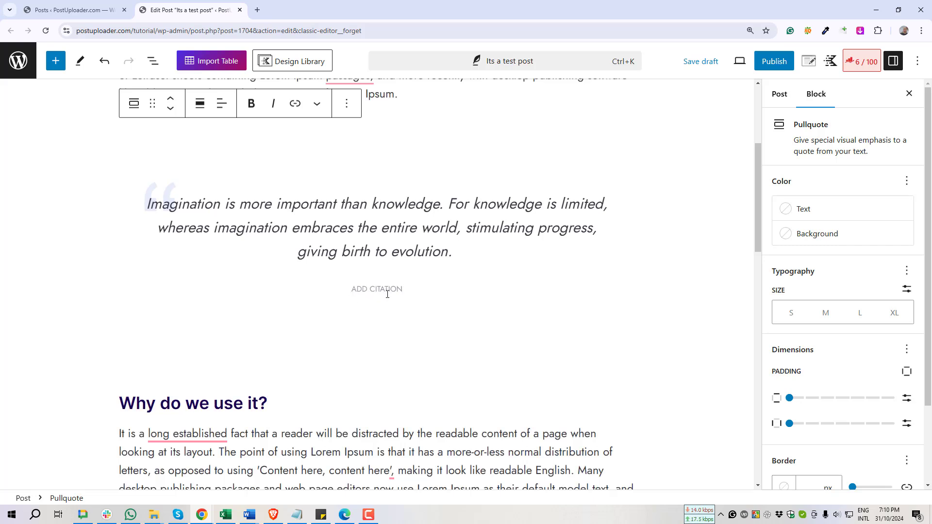
left_click(387, 294)
key("ctrl+v")
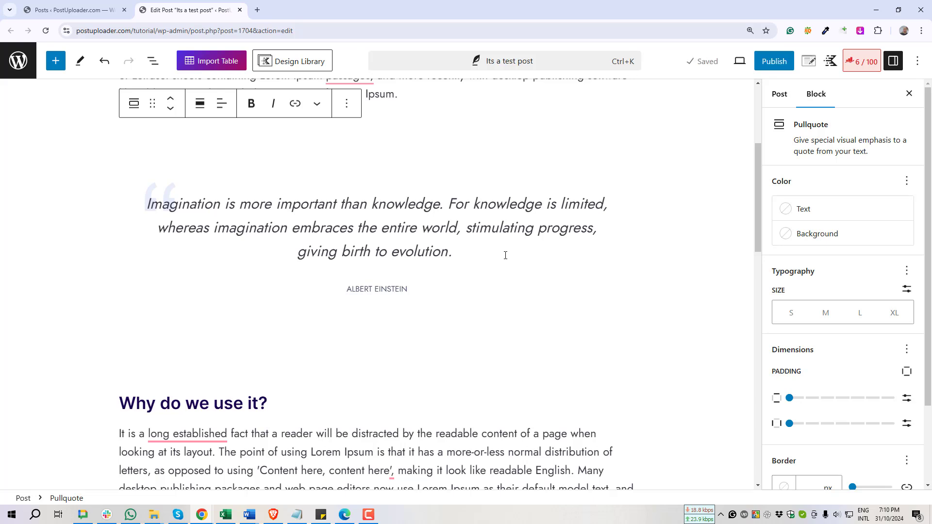
- Save the draft and check the pullquote's appearance in the post preview
left_click(703, 69)
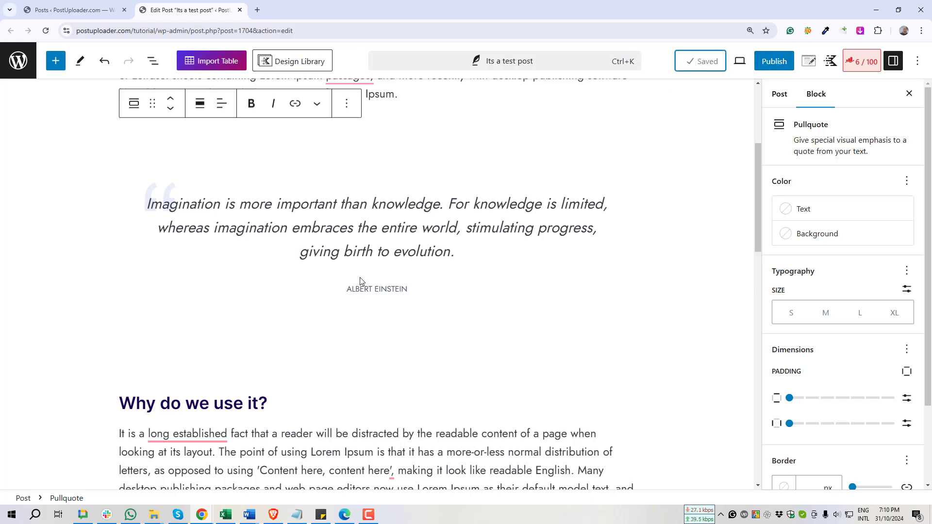
left_click(109, 478)
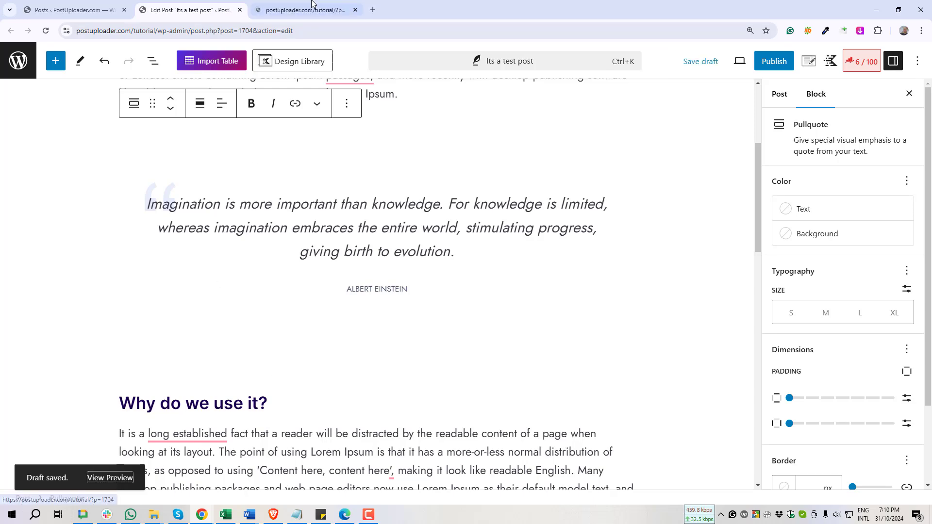
scroll(318, 232, "down", 6)
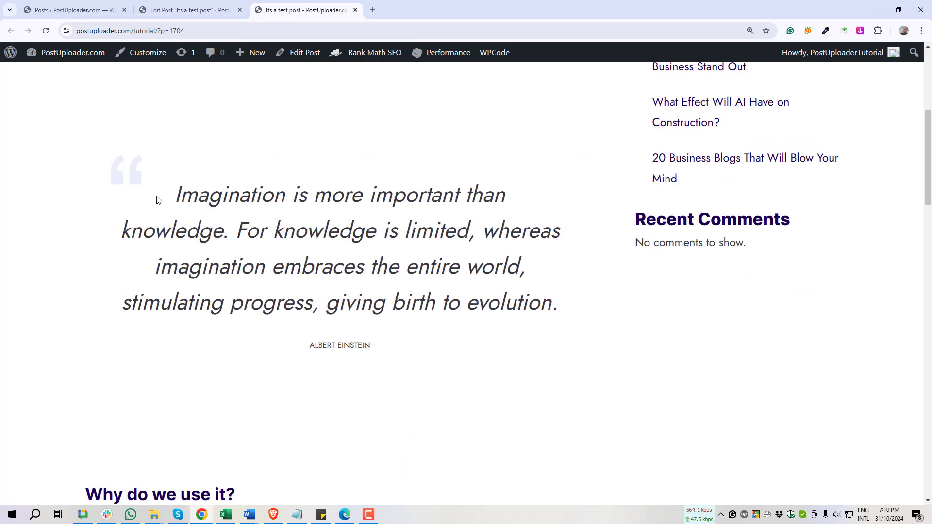
left_click_drag(115, 153, 399, 269)
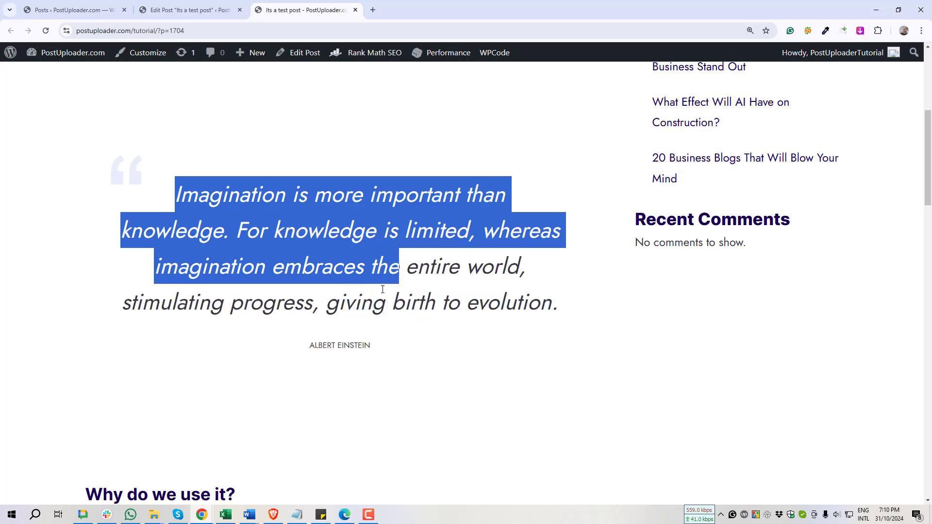
left_click(387, 315)
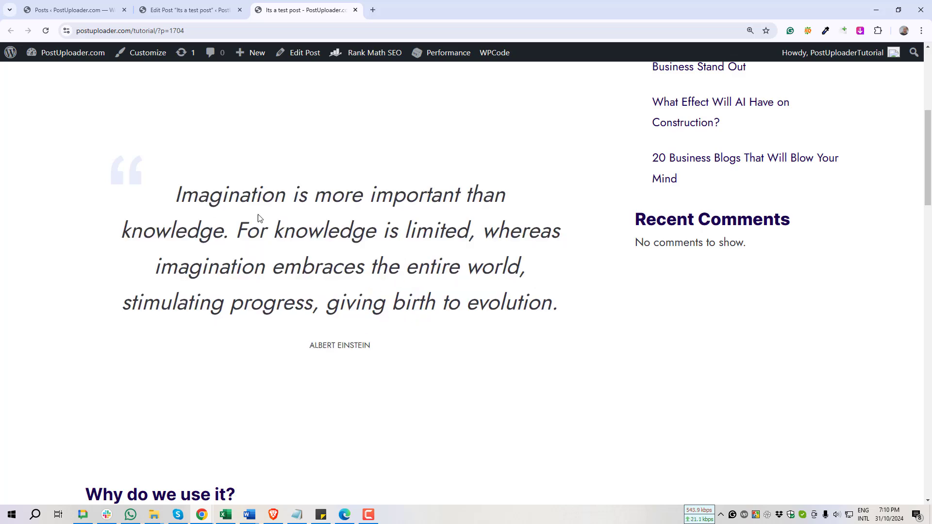
left_click_drag(198, 194, 558, 323)
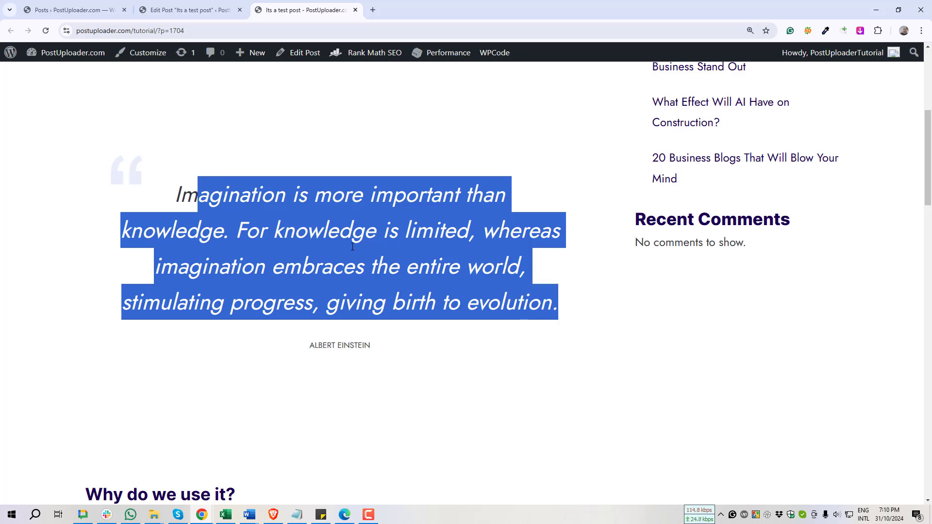
scroll(249, 330, "up", 4)
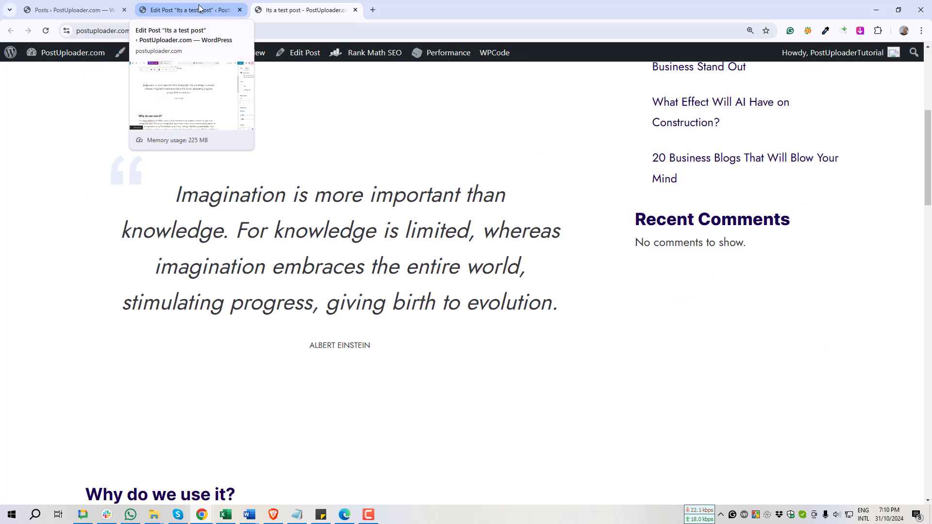
- Back in the editor, paste Steve Jobs' quote "The only way to do great work is to love what you do." below the pullquote
left_click(200, 9)
left_click(169, 394)
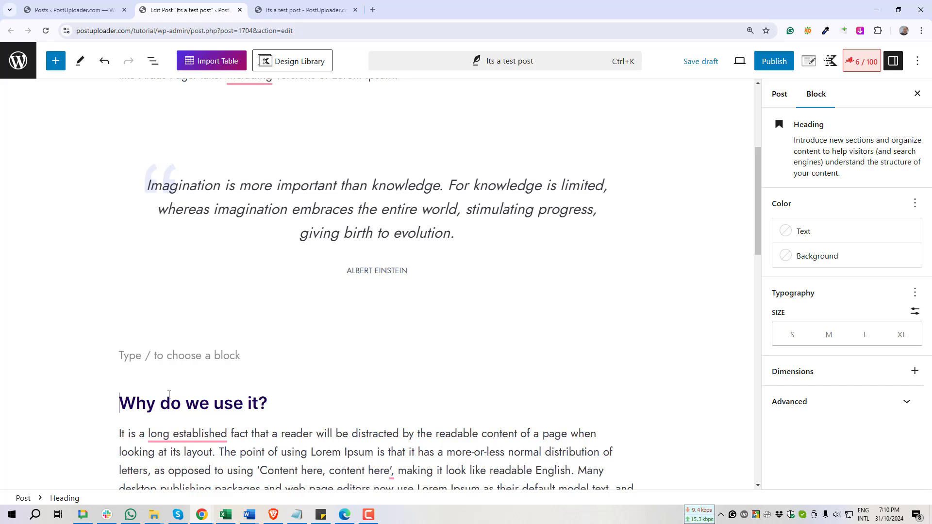
key("Up")
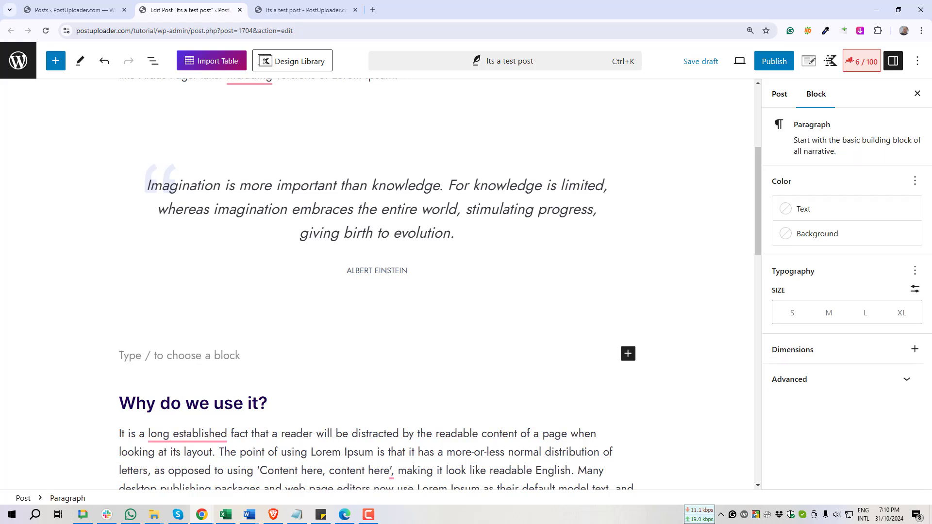
key("alt+Tab")
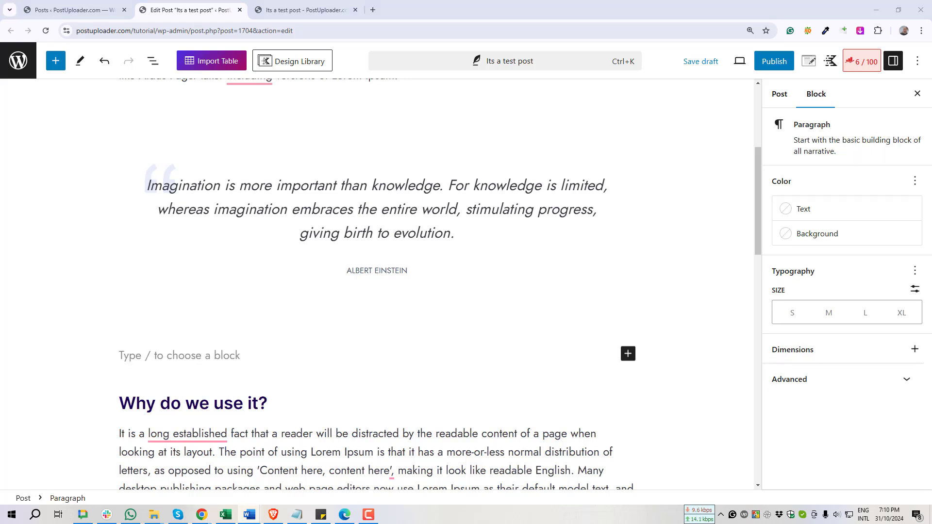
key("alt+Tab")
key("ctrl+v")
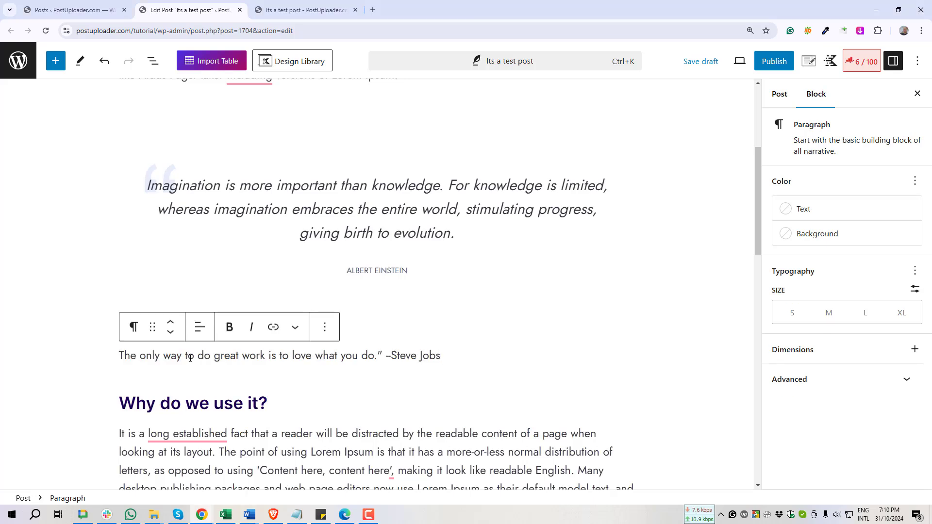
- Transform the Steve Jobs paragraph into a Quote block
triple_click(264, 356)
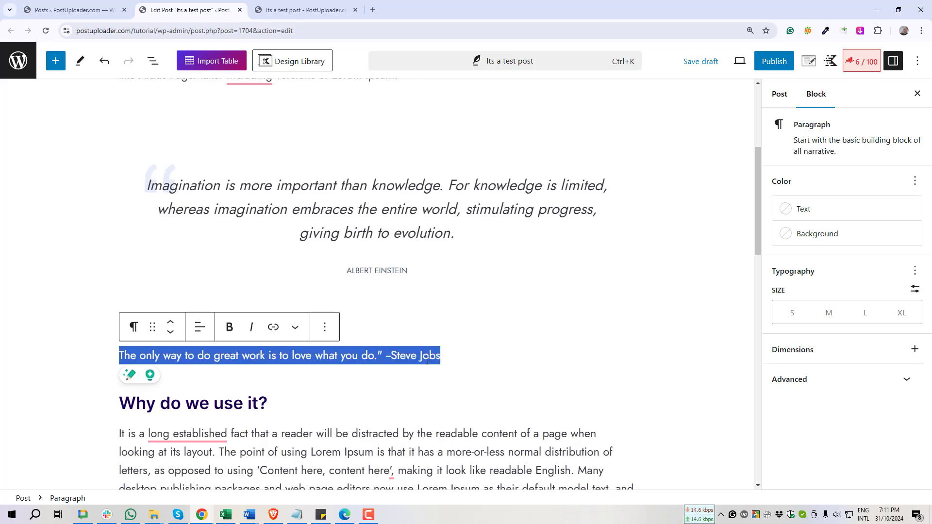
left_click(135, 329)
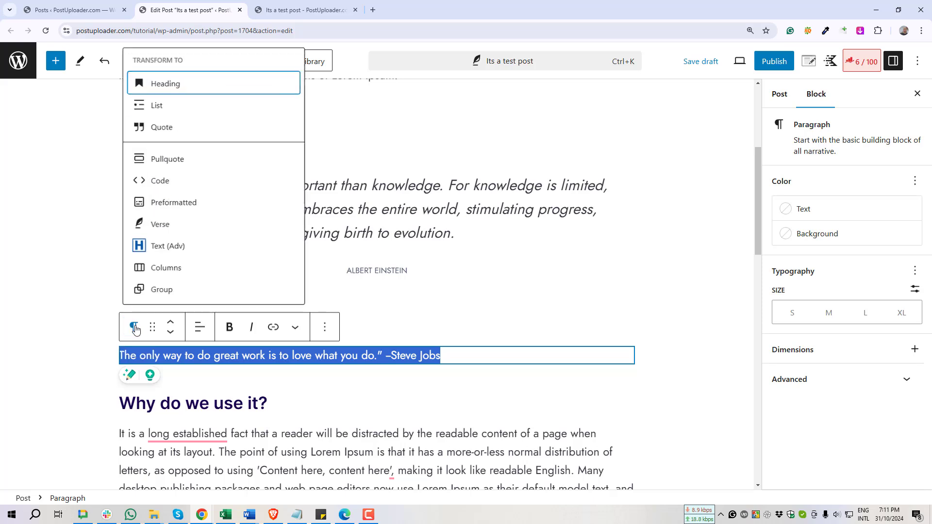
left_click(164, 132)
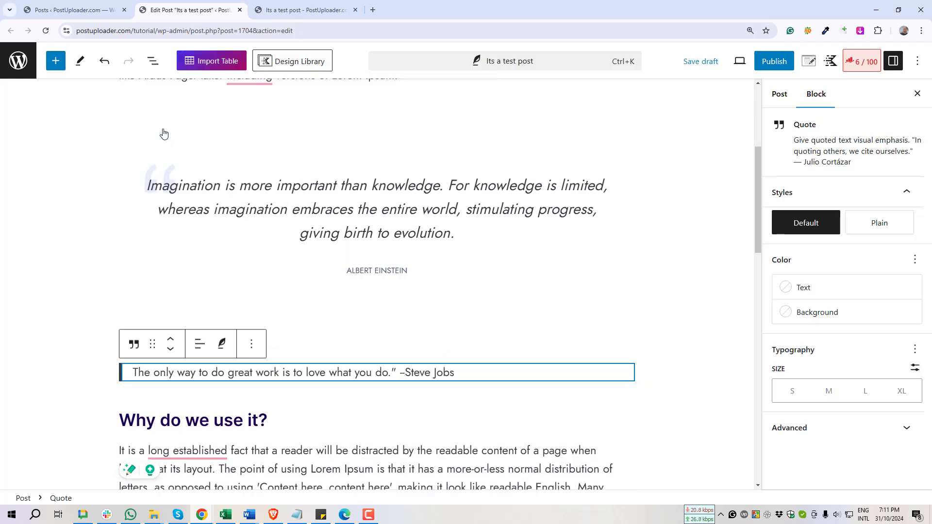
- Save the draft with the Steve Jobs quote and inspect that quote in the post preview
left_click(699, 62)
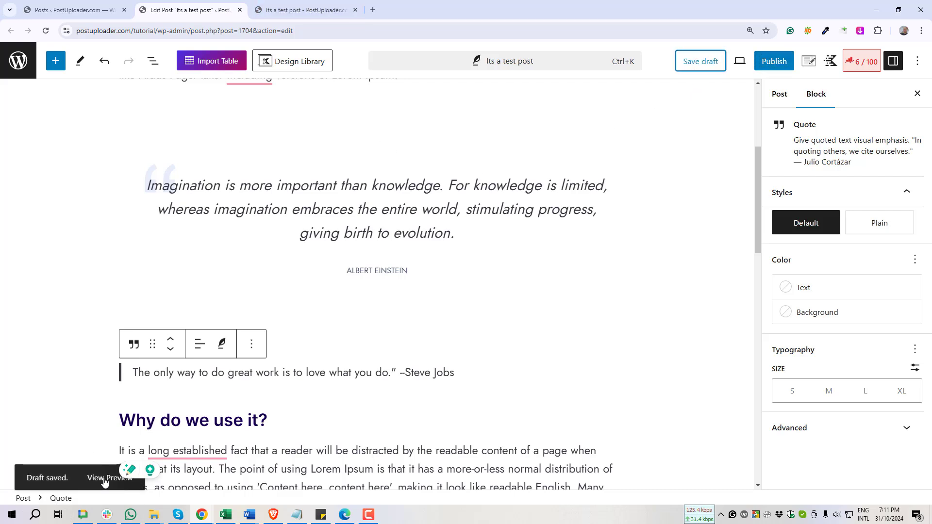
left_click(97, 479)
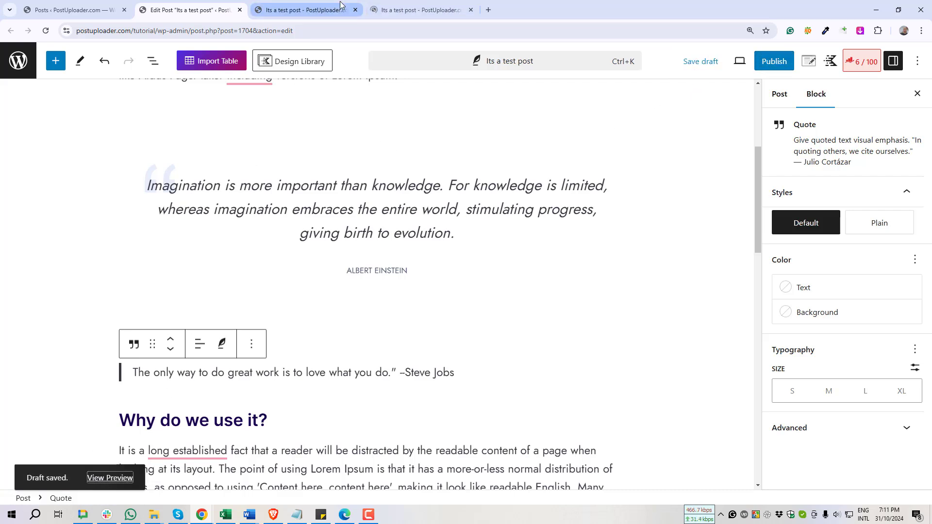
scroll(275, 250, "down", 10)
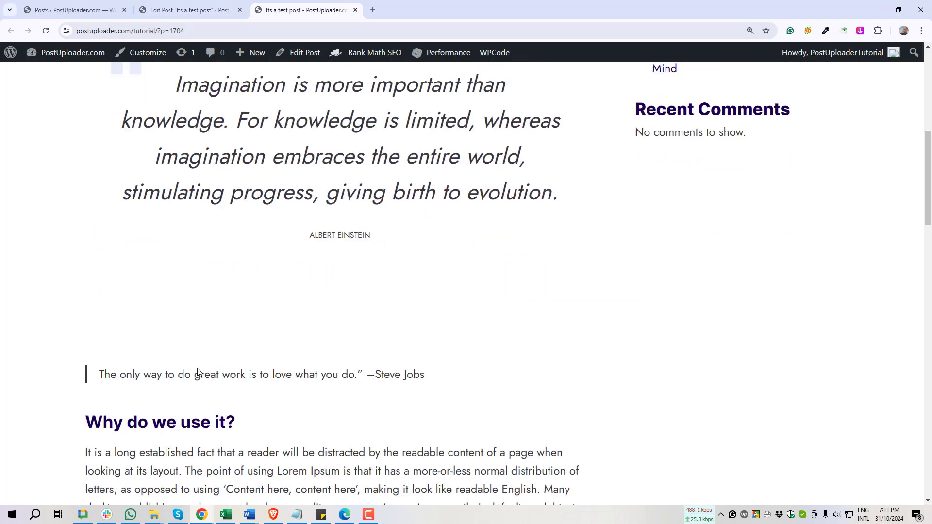
left_click_drag(140, 291, 367, 291)
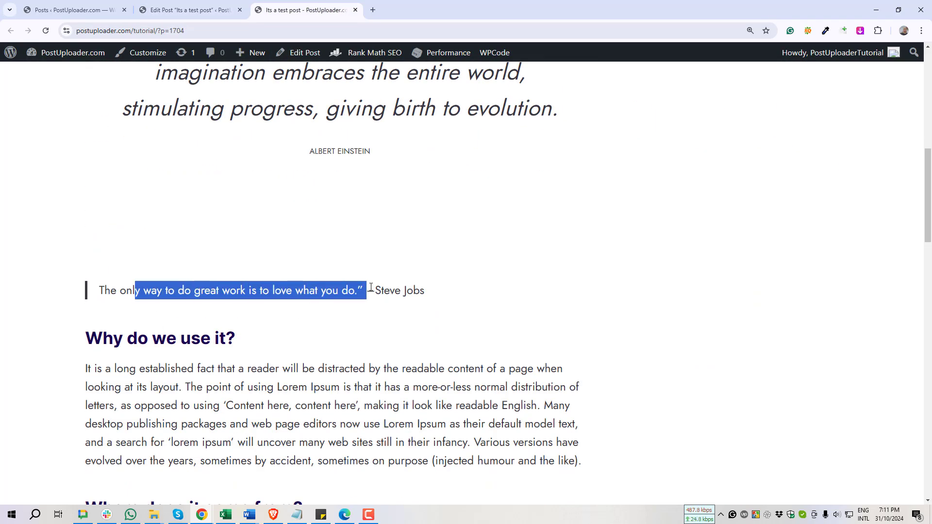
- Compare how the Steve Jobs quote and its attribution are laid out against the Einstein pullquote in the preview
left_click(418, 293)
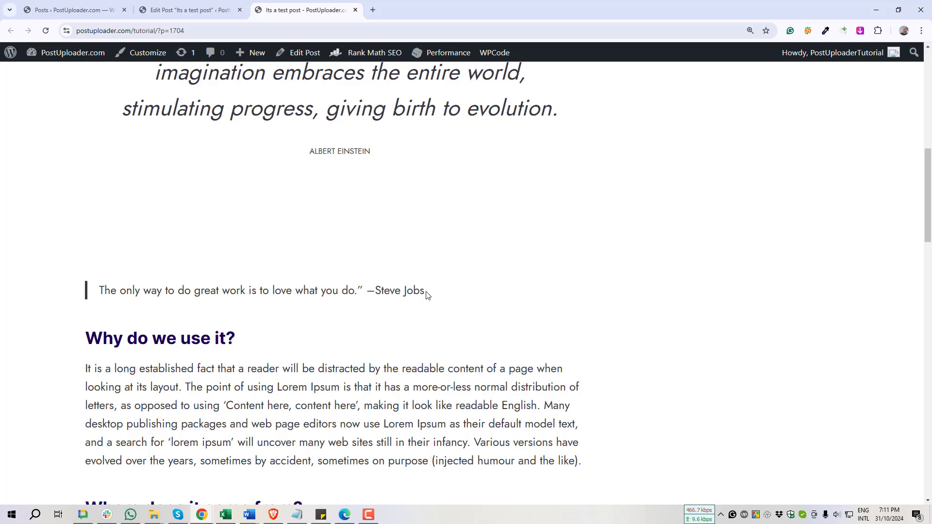
left_click_drag(425, 292, 370, 292)
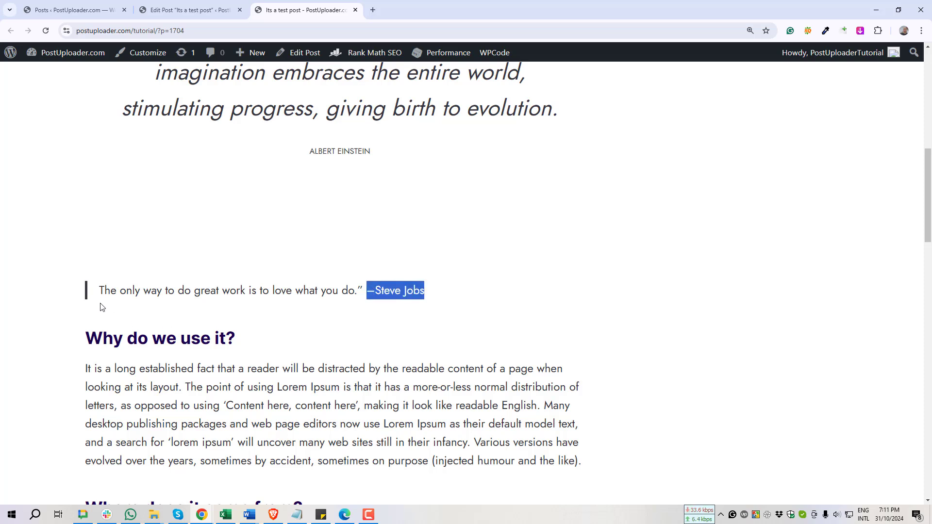
left_click_drag(98, 290, 368, 288)
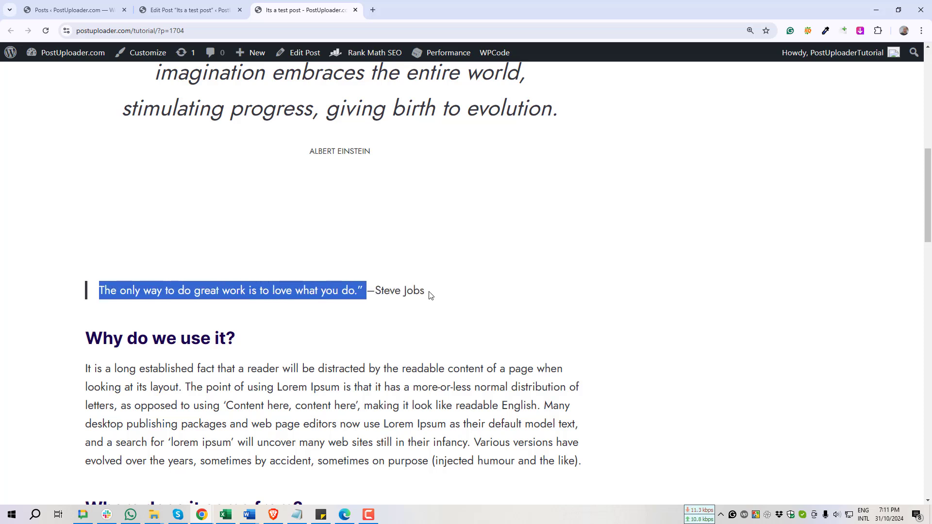
left_click_drag(430, 295, 371, 292)
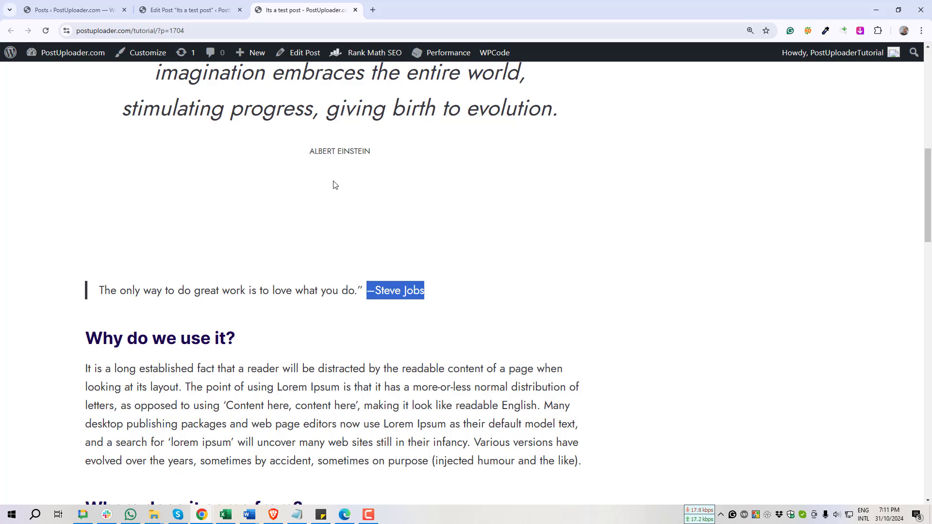
left_click_drag(315, 151, 374, 161)
scroll(376, 232, "up", 1)
scroll(376, 232, "up", 1)
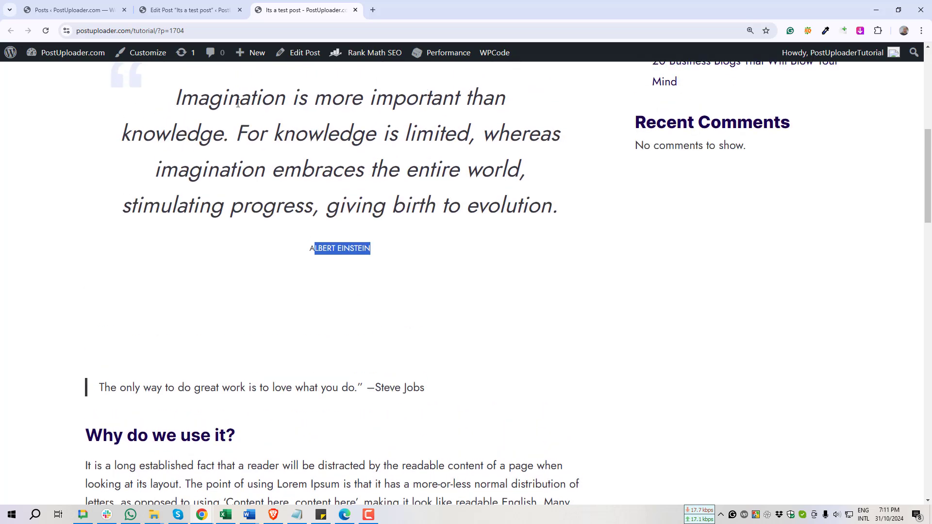
- Back in the editor, move "–Steve Jobs" onto its own line in the quote and add an opening quotation mark before "The only way"
left_click(188, 10)
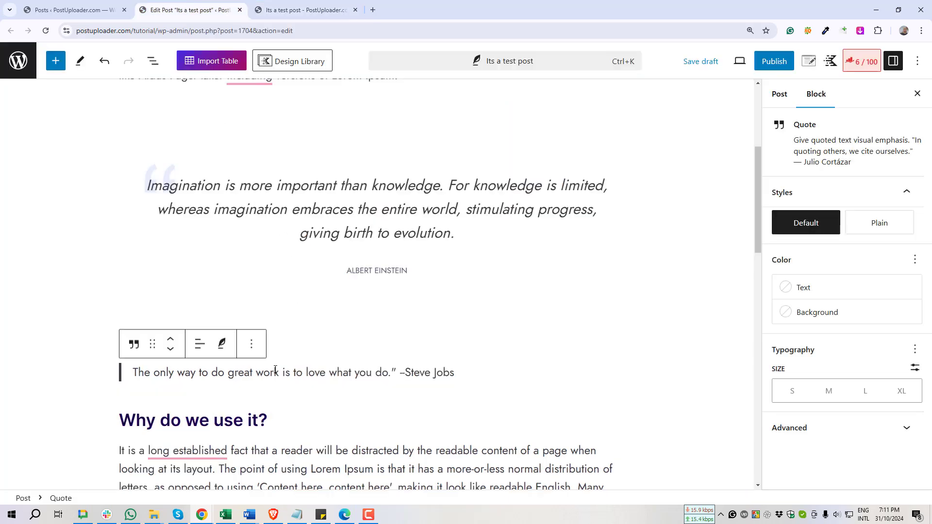
left_click(400, 373)
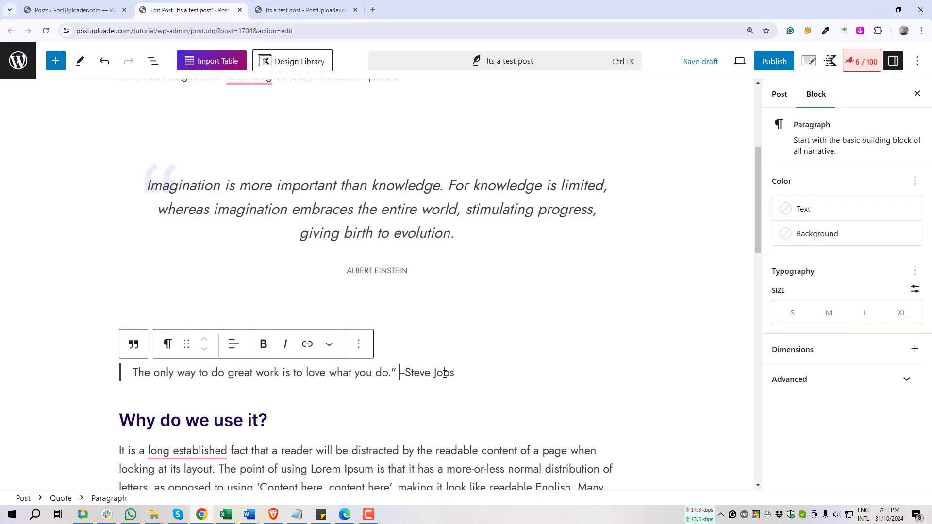
key("BackSpace")
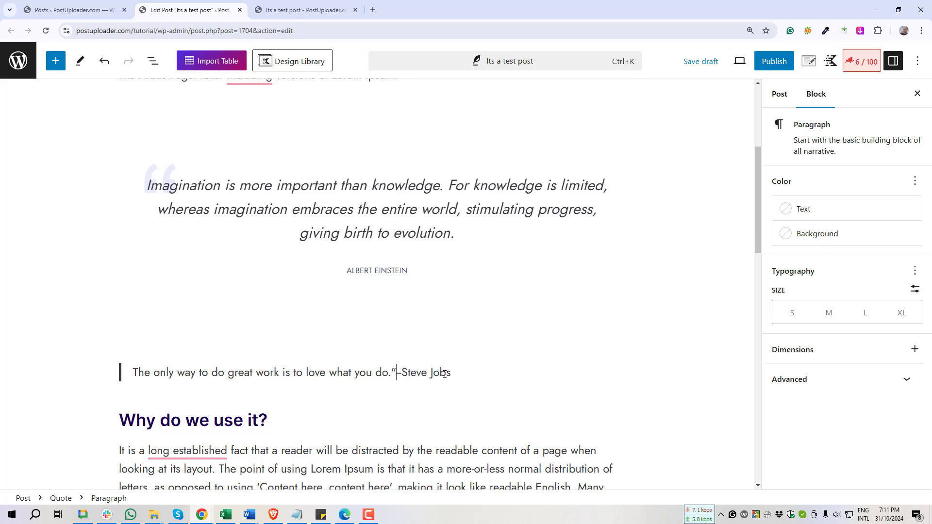
key("shift+Return")
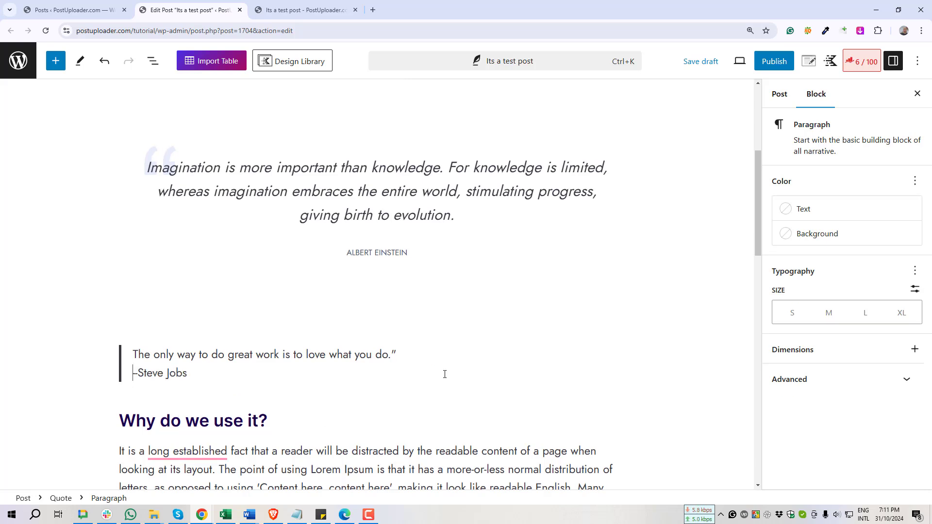
left_click(135, 354)
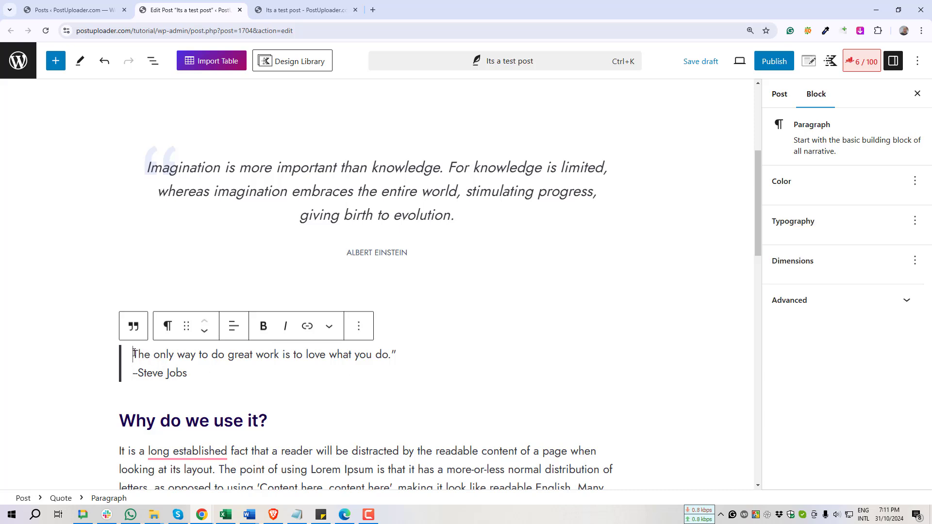
type("\"")
- Make the line "The only way to do great work is to love what you do." bold and italic
double_click(360, 355)
triple_click(359, 355)
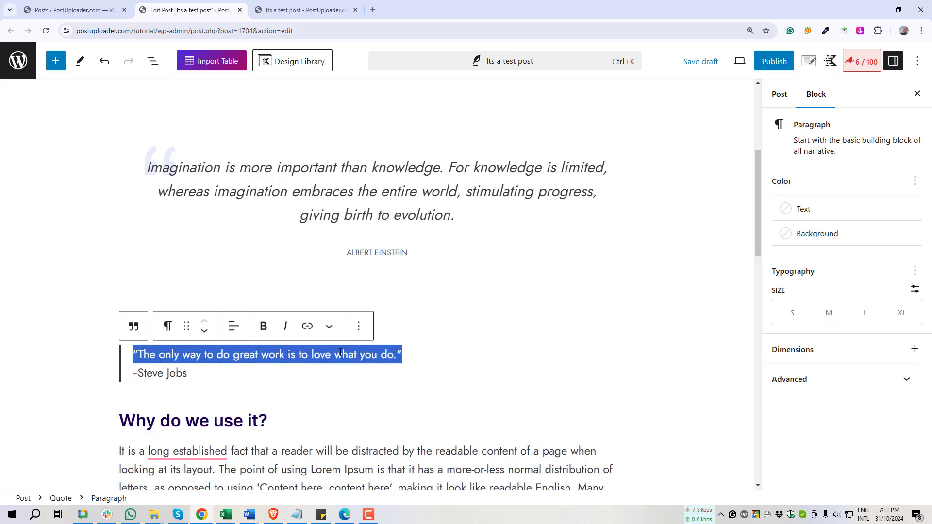
left_click(264, 325)
left_click(285, 326)
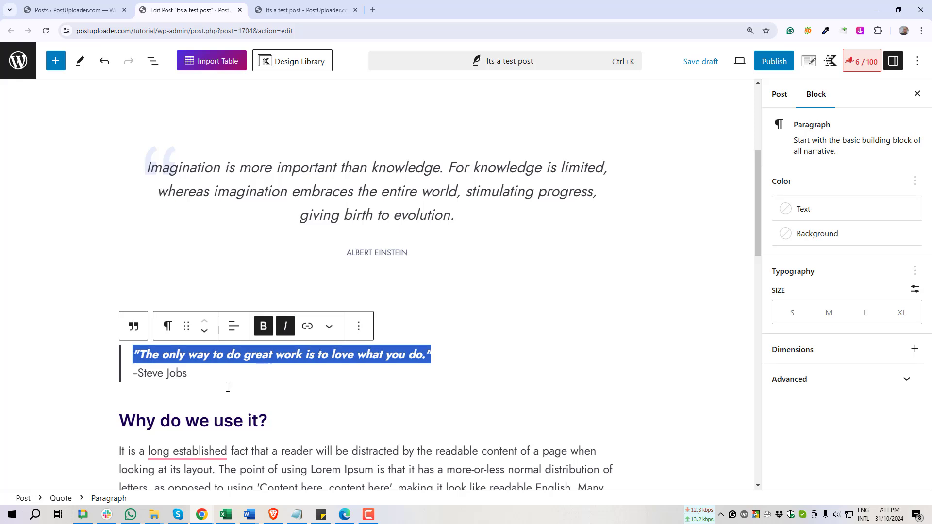
- Apply Subscript formatting to the "–Steve Jobs" attribution line in the quote
left_click(162, 375)
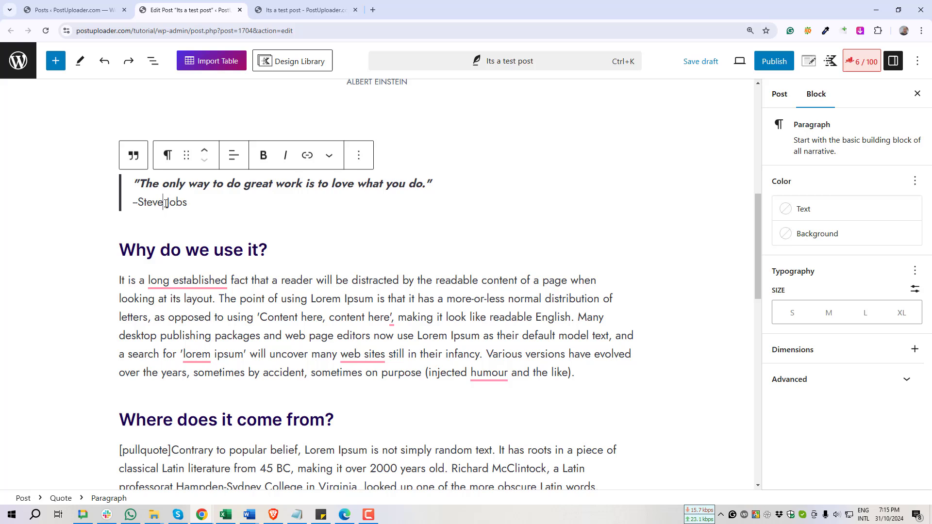
triple_click(166, 203)
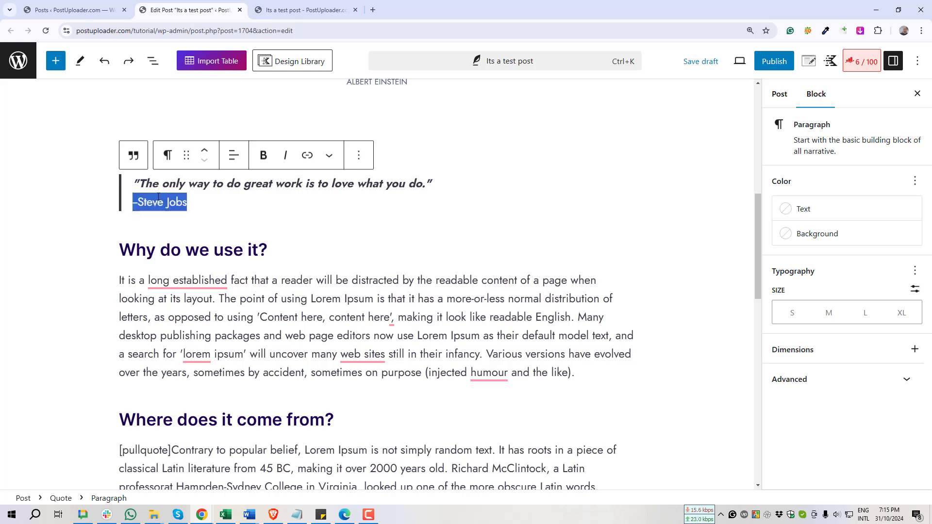
left_click(194, 201)
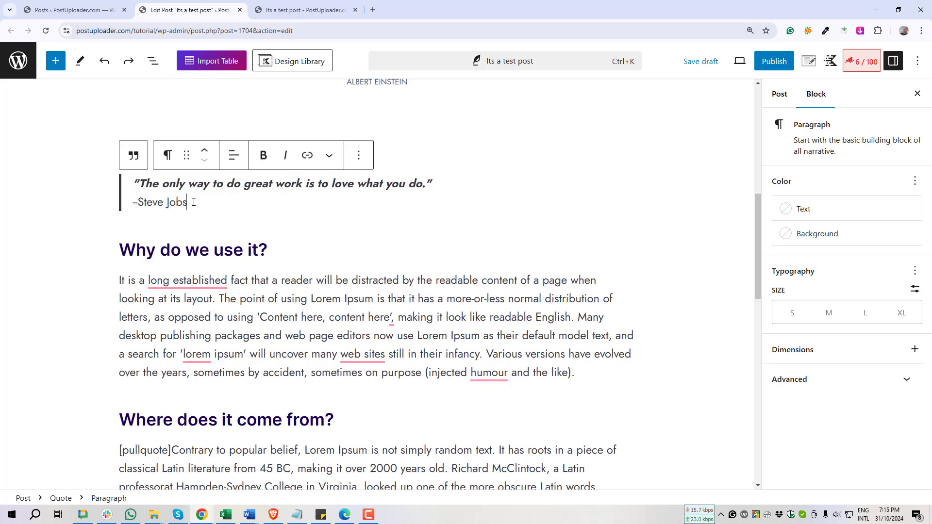
triple_click(150, 202)
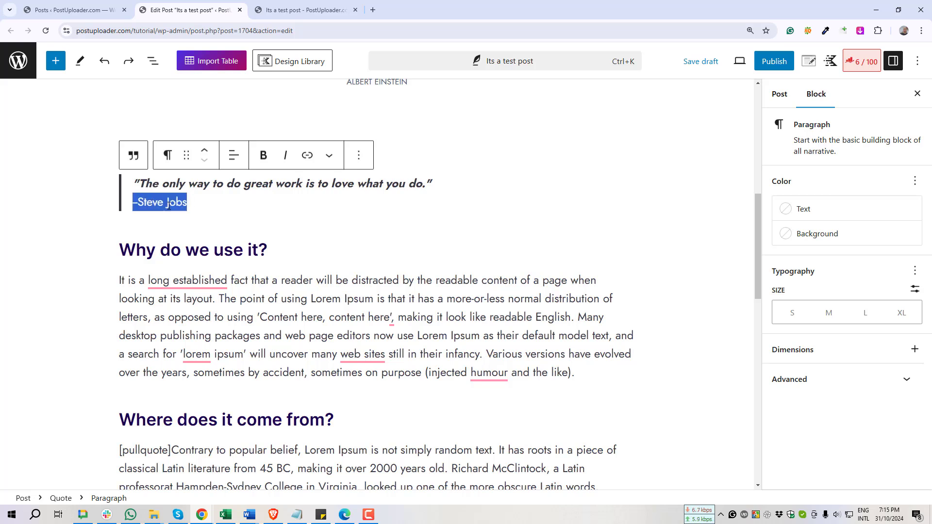
left_click(330, 156)
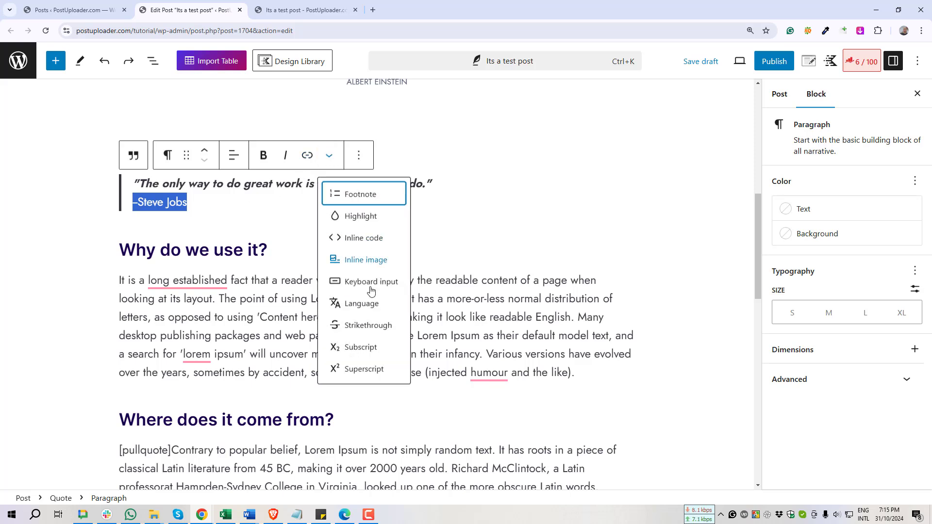
left_click(372, 351)
left_click(220, 210)
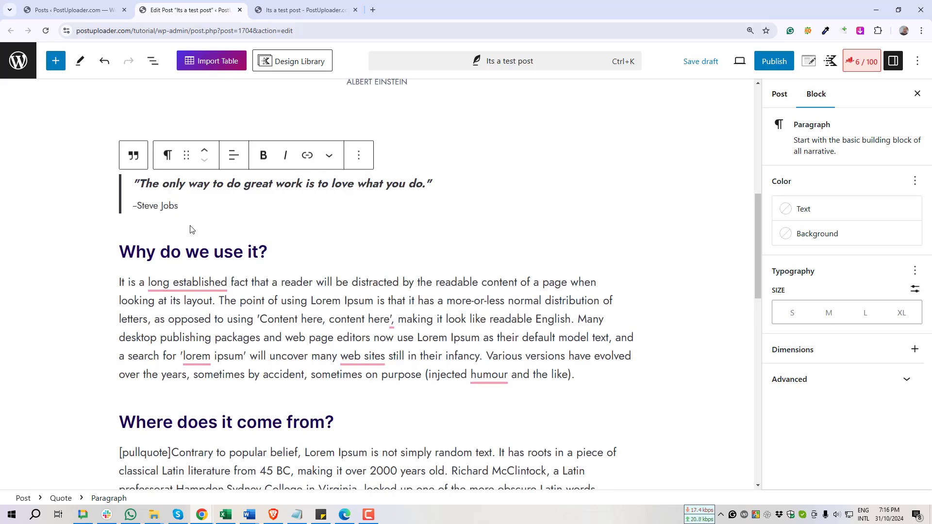
- Apply Superscript formatting to the "–Steve Jobs" line on top of its subscript
triple_click(150, 206)
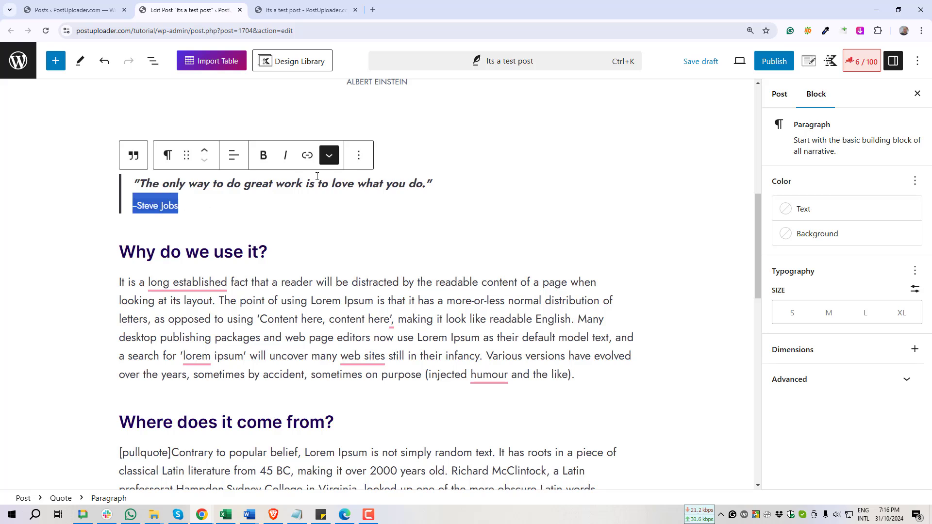
left_click(329, 155)
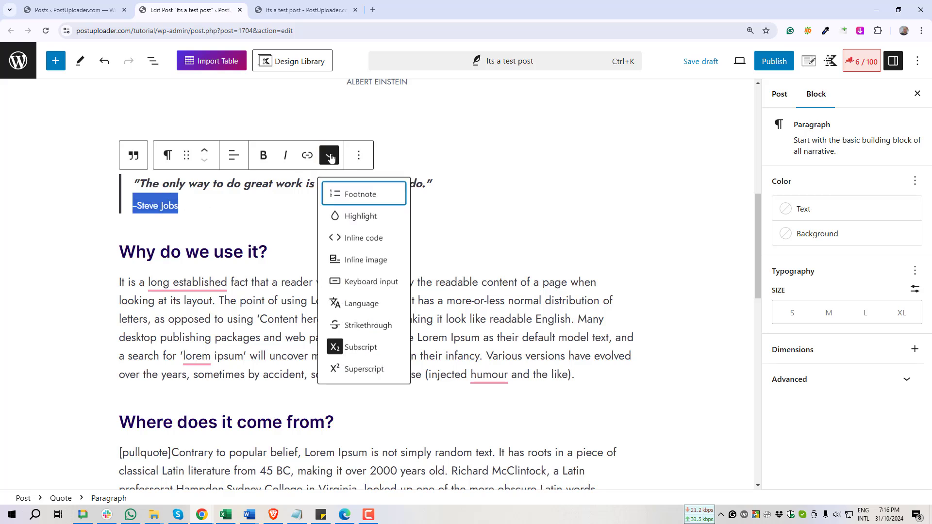
left_click(368, 370)
left_click(178, 209)
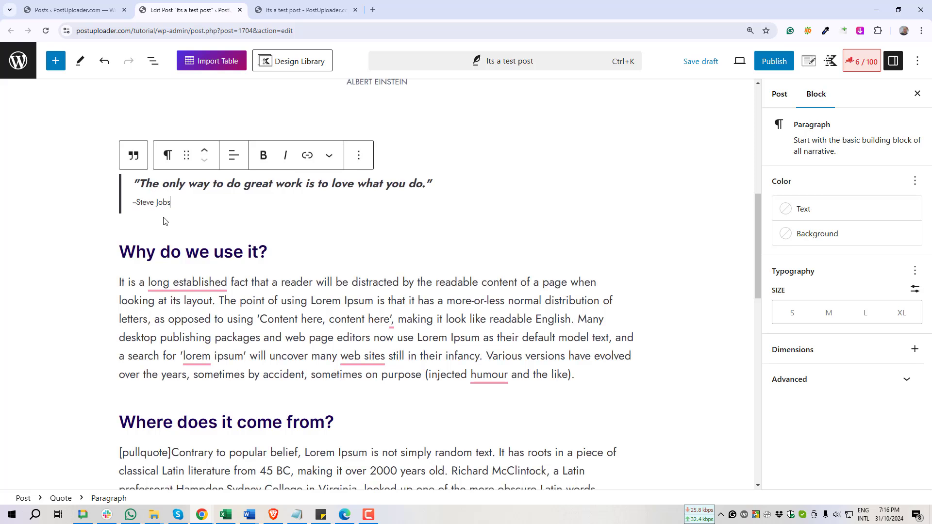
- Save the draft and inspect the formatted quote line and its attribution in a fresh post preview
left_click(706, 61)
middle_click(318, 7)
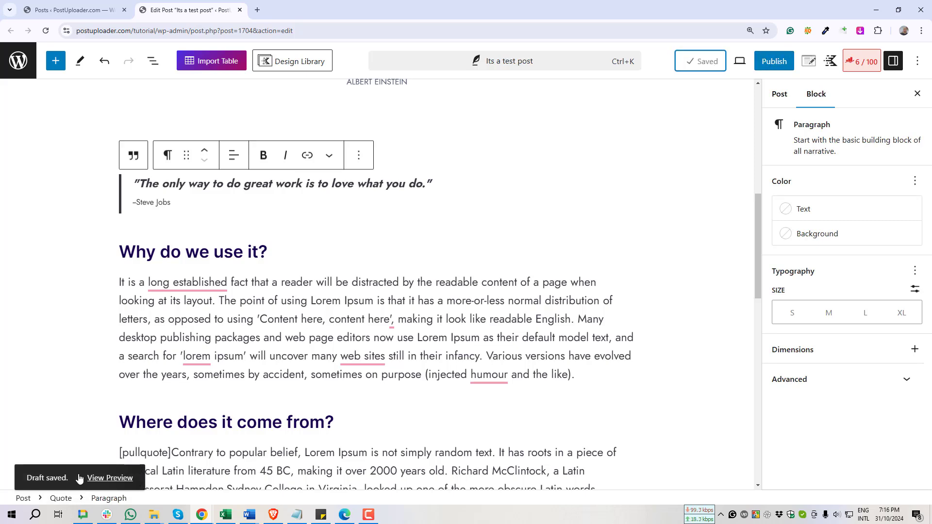
left_click(108, 478)
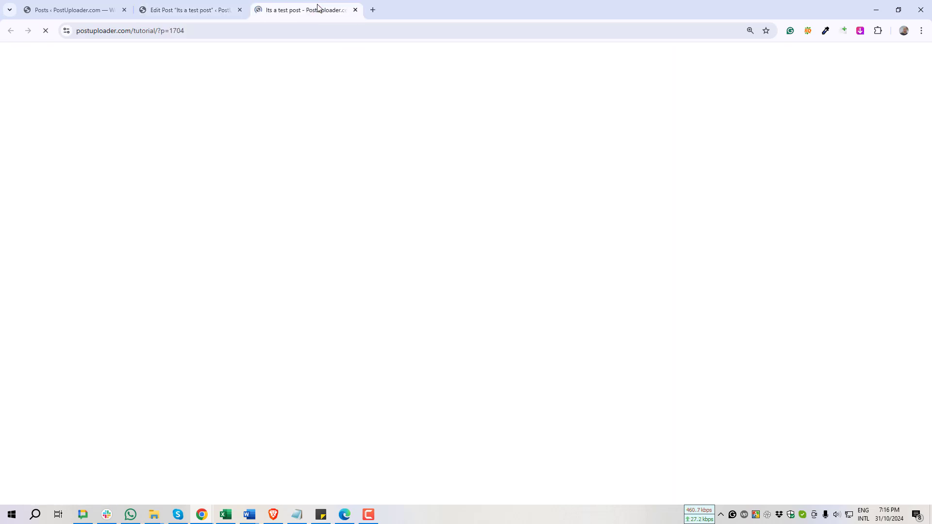
scroll(262, 318, "down", 7)
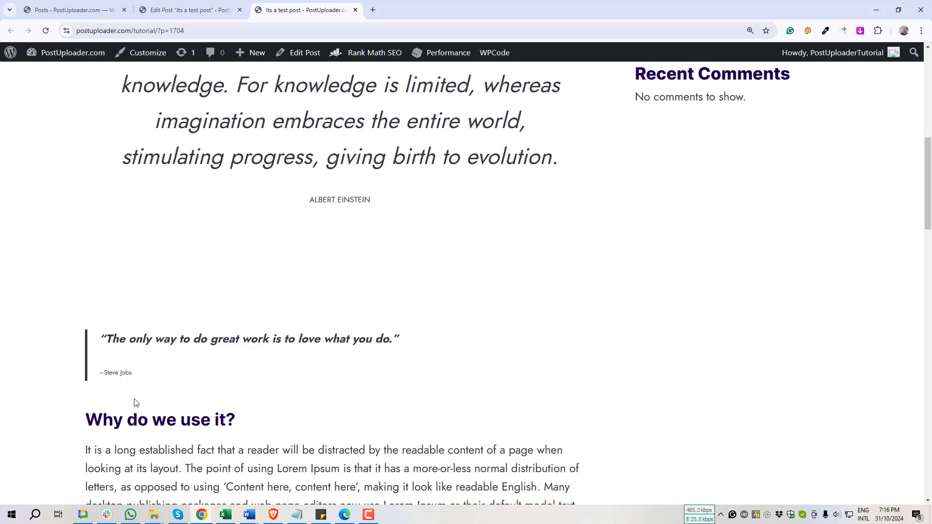
left_click_drag(101, 372, 139, 372)
left_click(180, 337)
left_click_drag(130, 336, 249, 347)
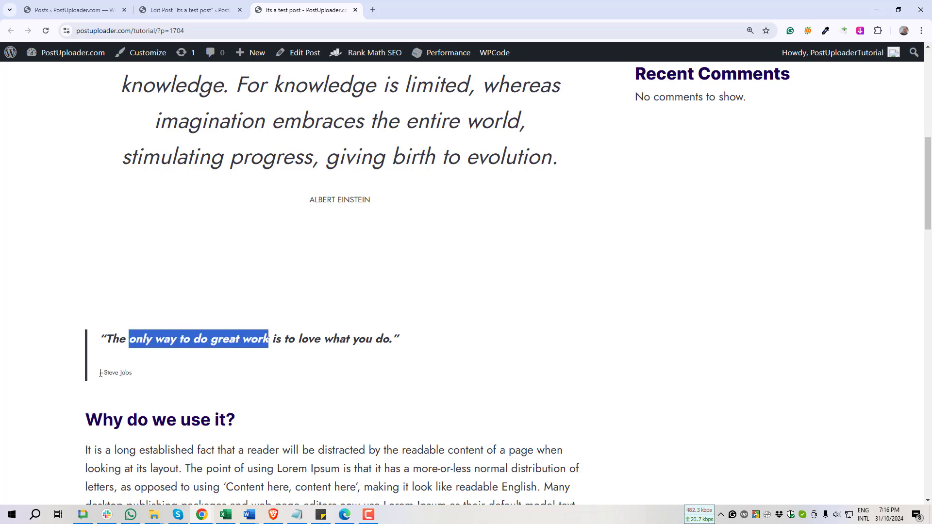
left_click_drag(100, 372, 131, 371)
- Return to the editor and remove the Superscript formatting from the "–Steve Jobs" line
left_click(230, 13)
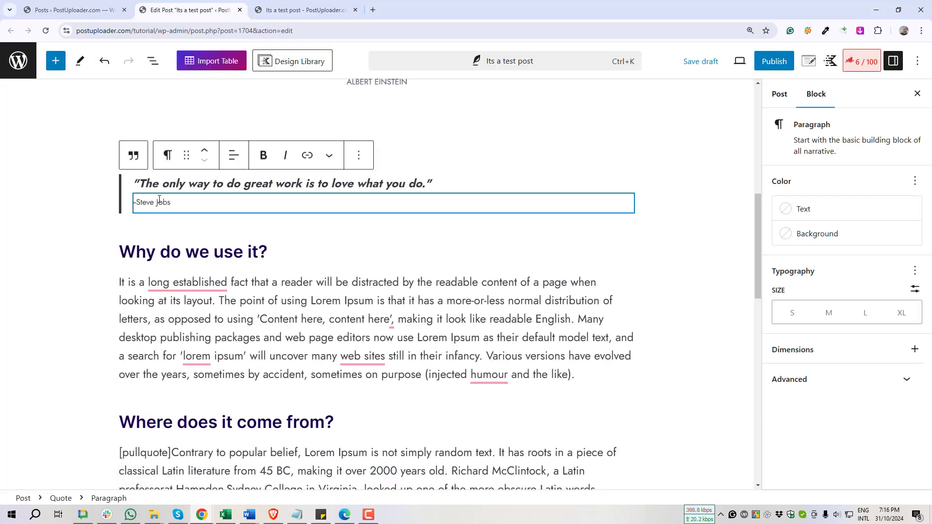
left_click_drag(133, 202, 170, 203)
left_click(329, 154)
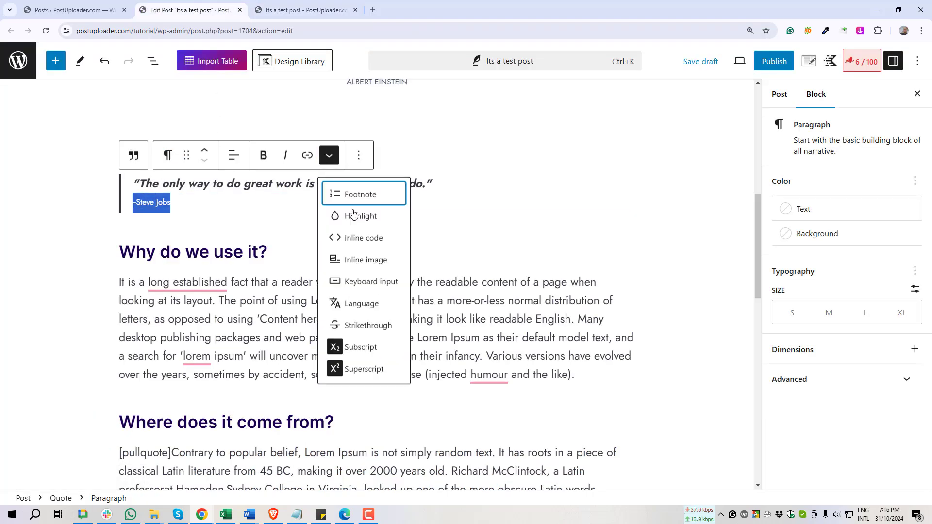
left_click(358, 370)
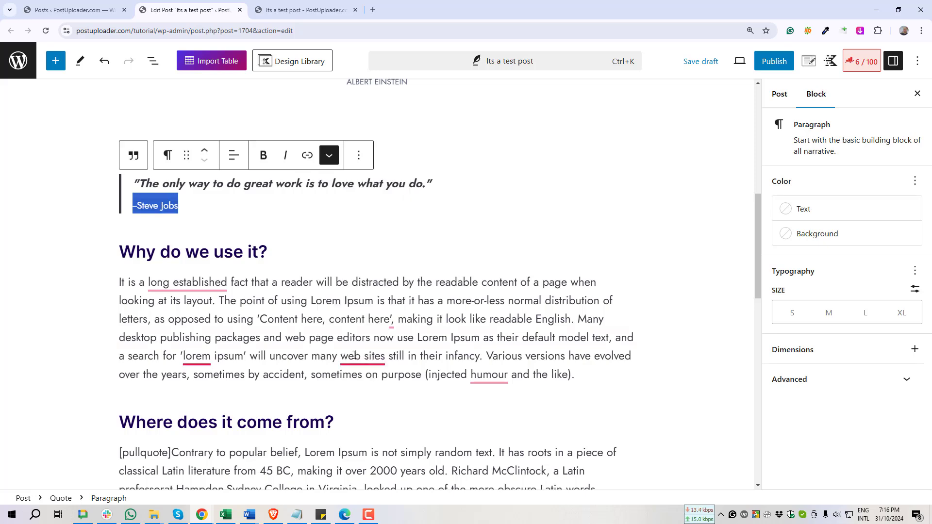
- Save the draft with the adjusted attribution and check the quote in the refreshed preview
left_click(712, 68)
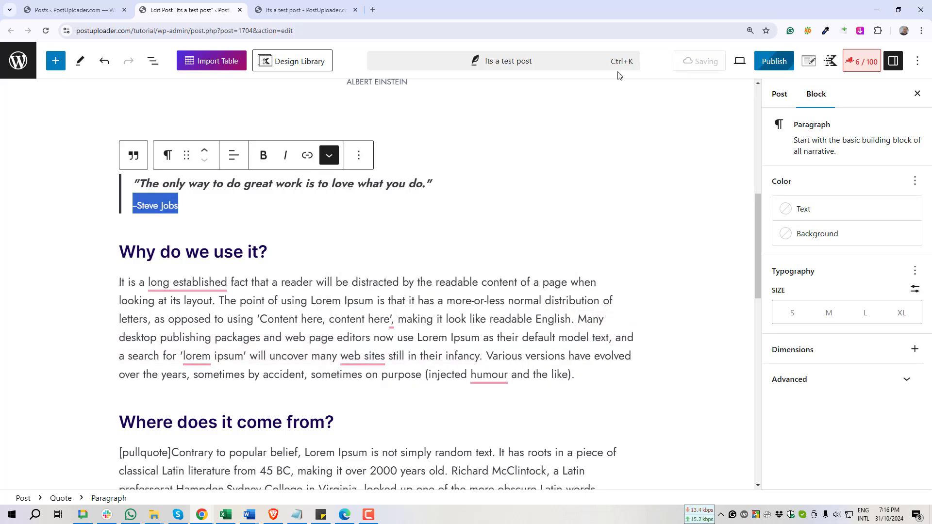
left_click(289, 6)
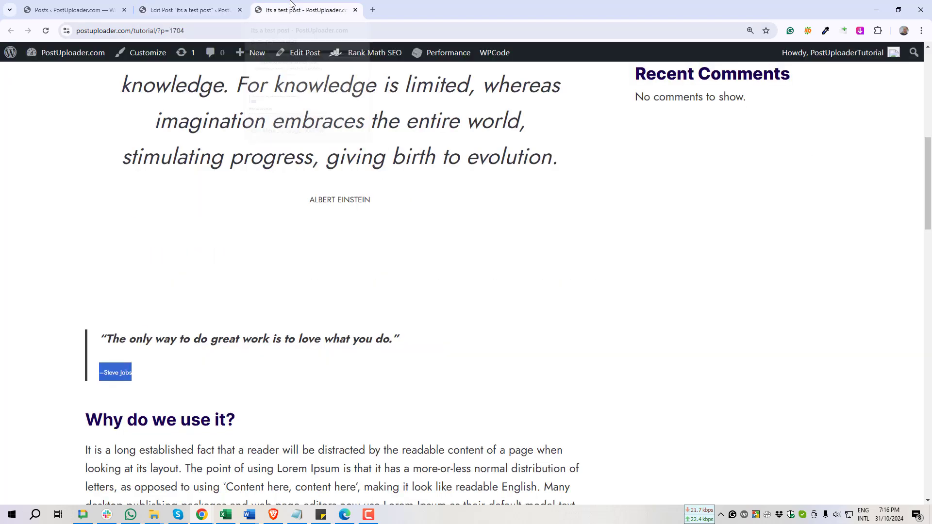
left_click(297, 48)
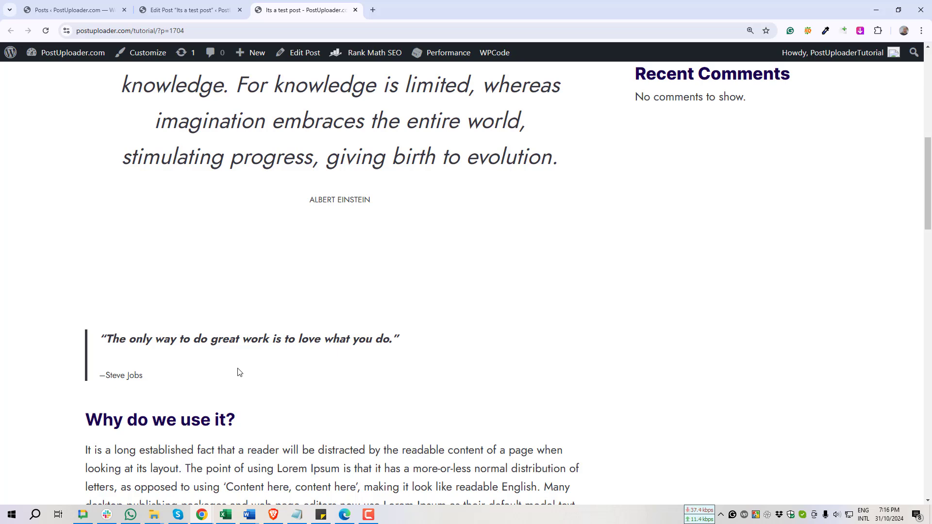
- Go back to the posts list and open "Its a test post" for editing in the classic editor
left_click(18, 59)
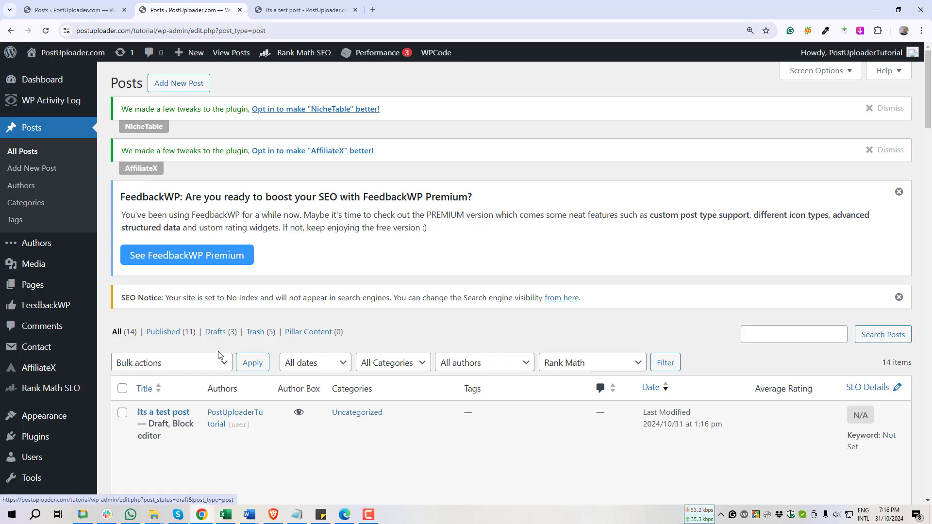
scroll(220, 362, "down", 3)
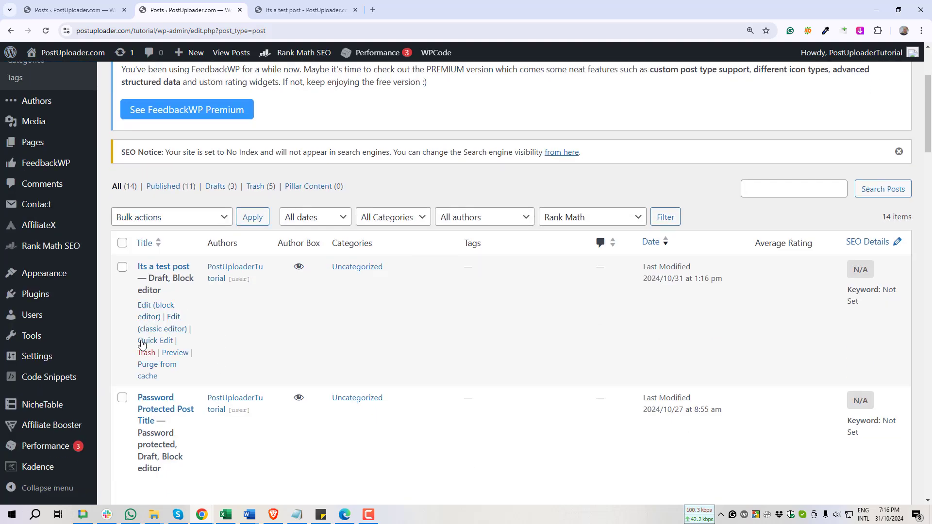
middle_click(160, 329)
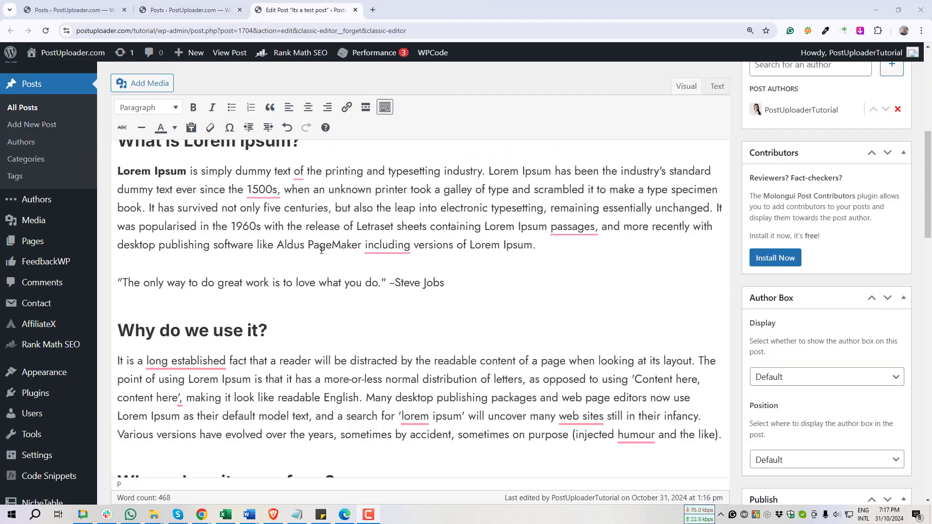
left_click(232, 193)
scroll(231, 262, "up", 8)
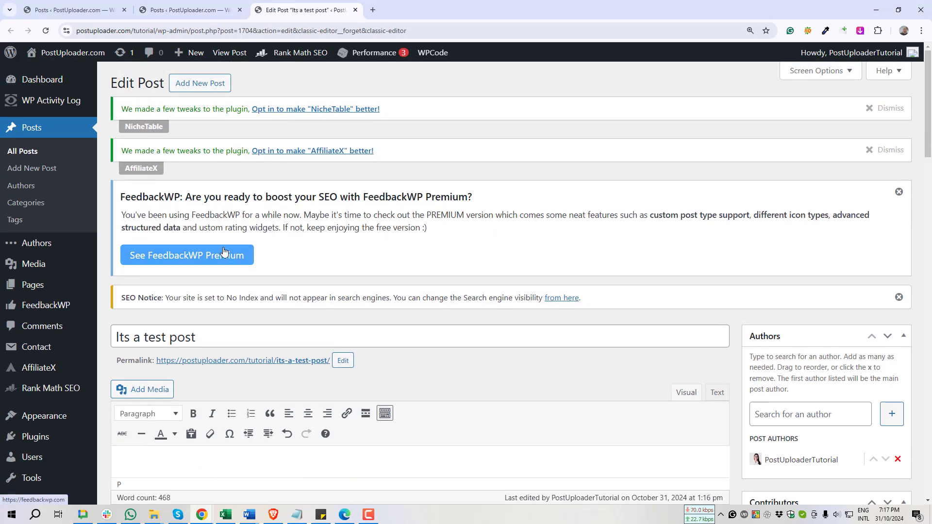
- Format the Steve Jobs quote paragraph under "What is Lorem Ipsum?" as a blockquote
scroll(228, 253, "down", 7)
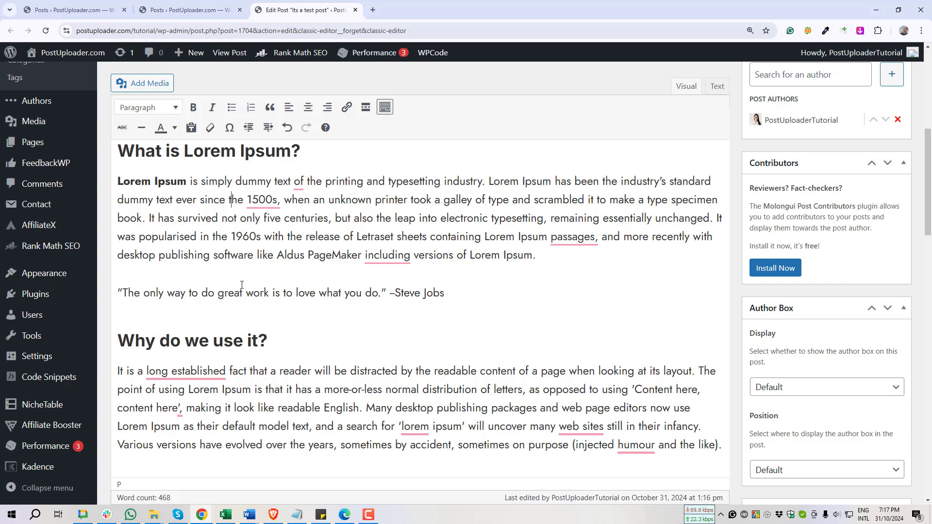
triple_click(254, 294)
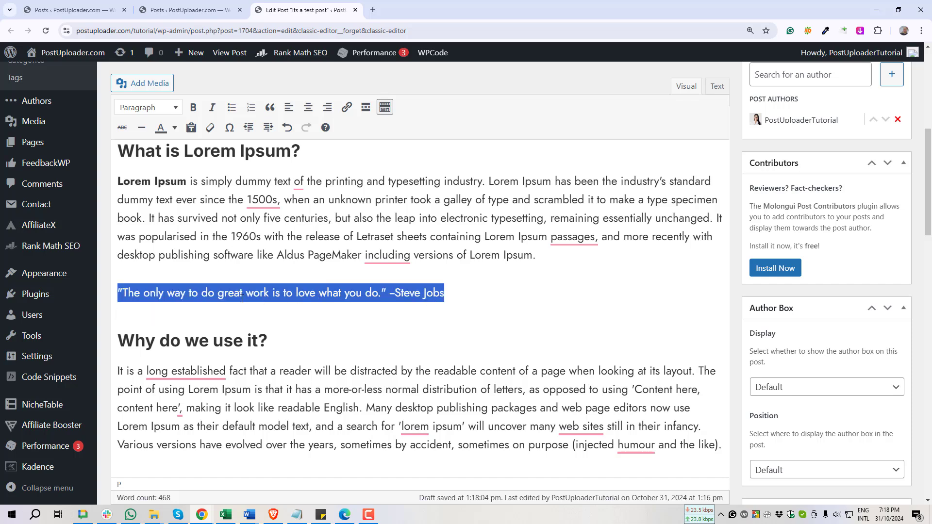
left_click(270, 107)
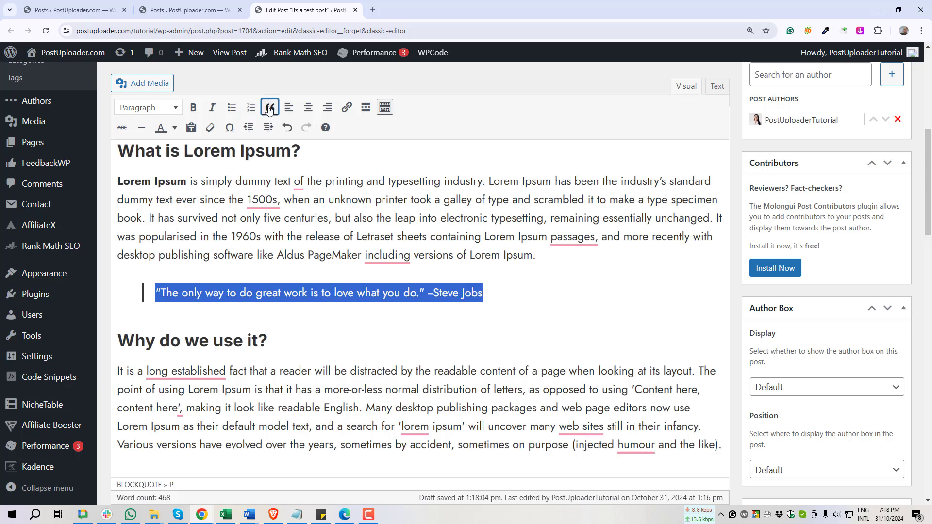
- Split "–Steve Jobs" onto its own line inside the blockquote and save the draft
left_click(470, 297)
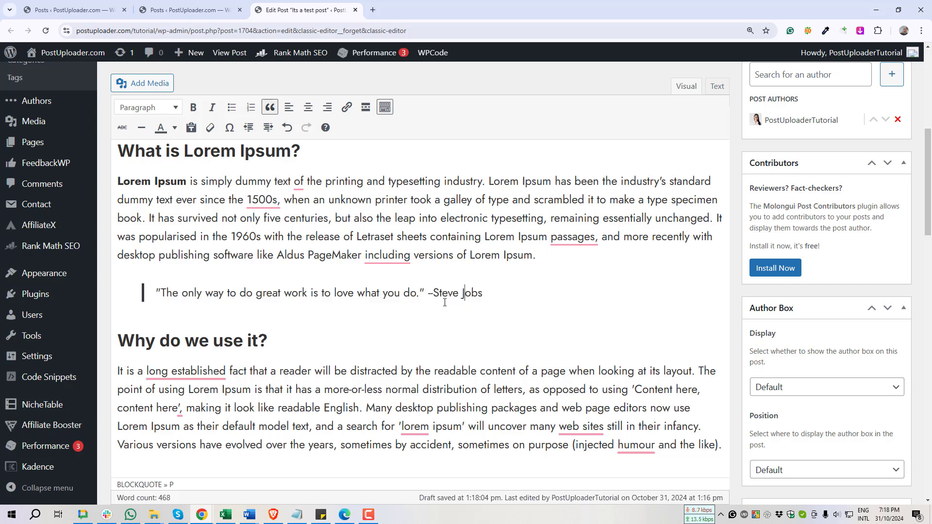
key("BackSpace")
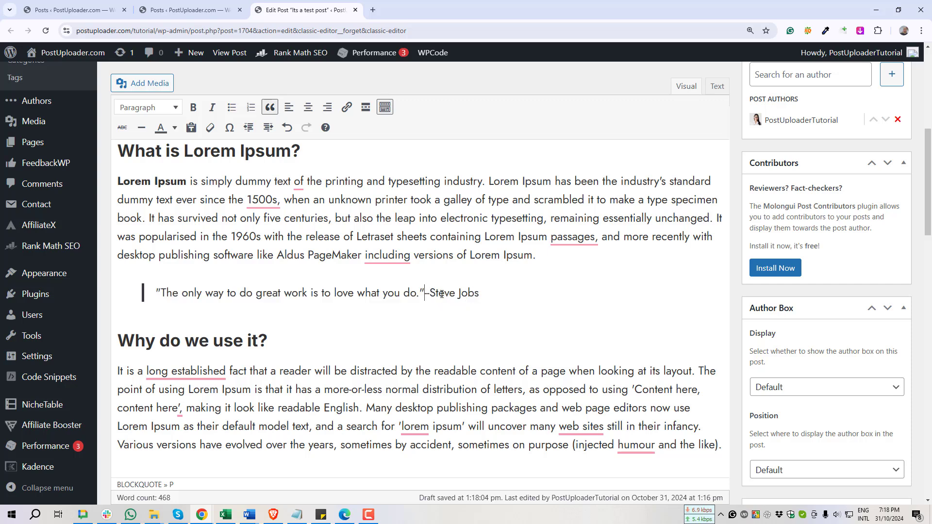
key("Return")
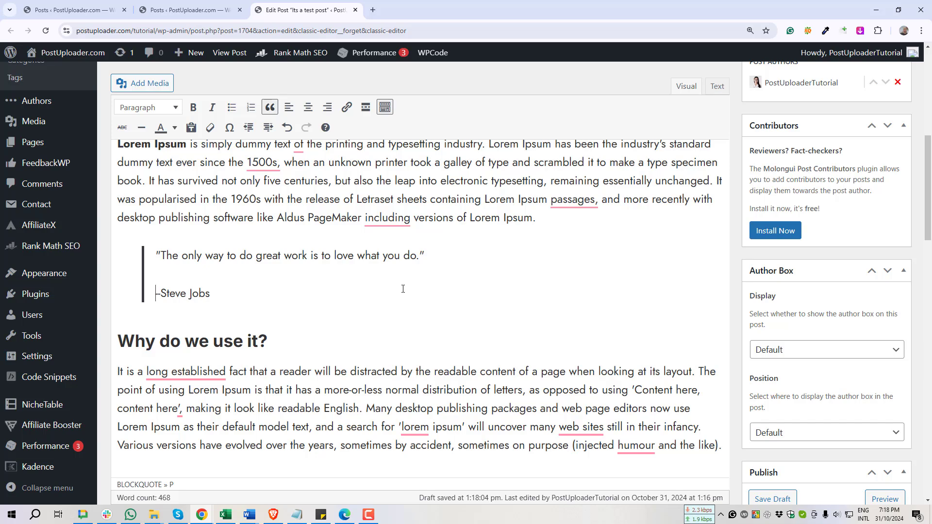
scroll(815, 271, "down", 2)
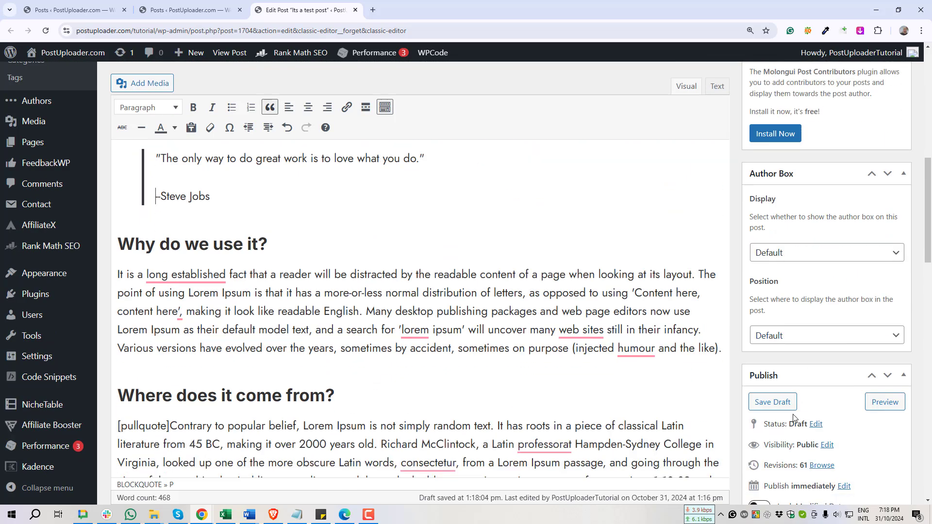
left_click(772, 402)
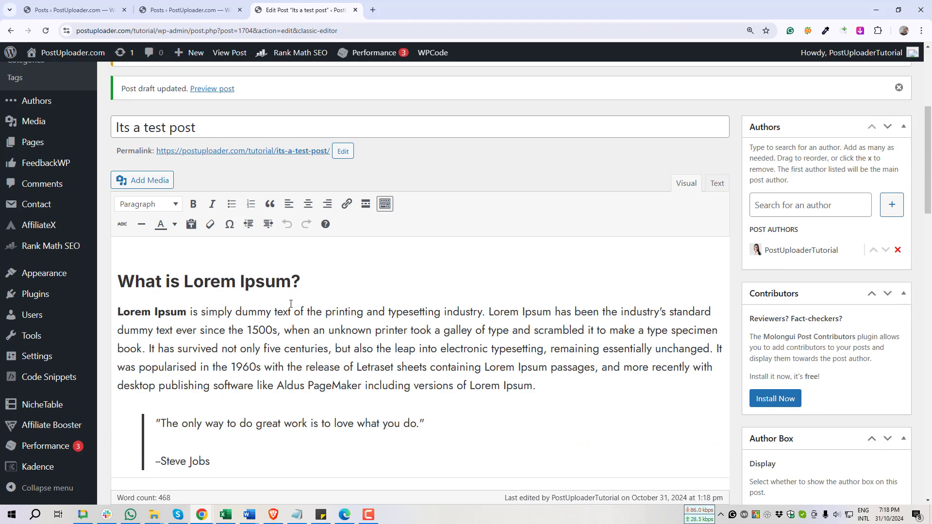
- Examine the "–Steve Jobs" line in the blockquote and look briefly at the post's Text view
scroll(301, 324, "down", 3)
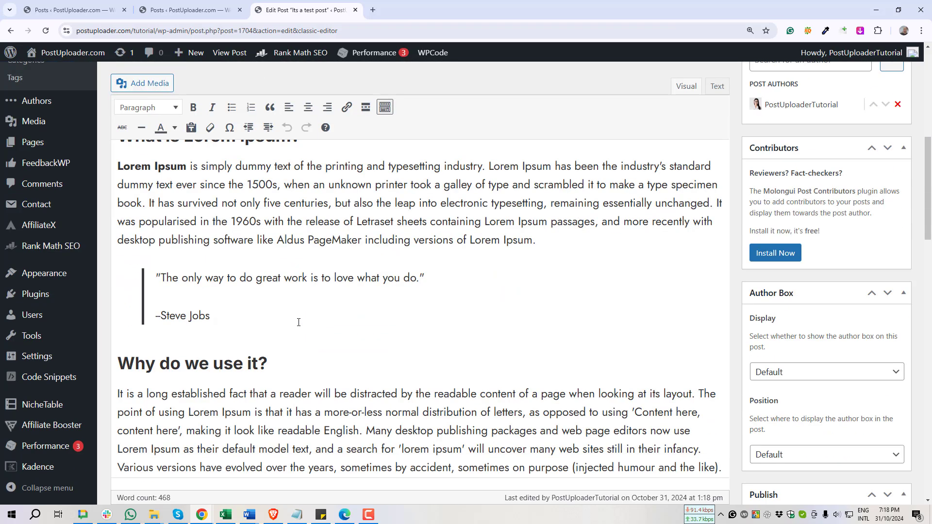
left_click(219, 316)
left_click_drag(212, 316, 150, 321)
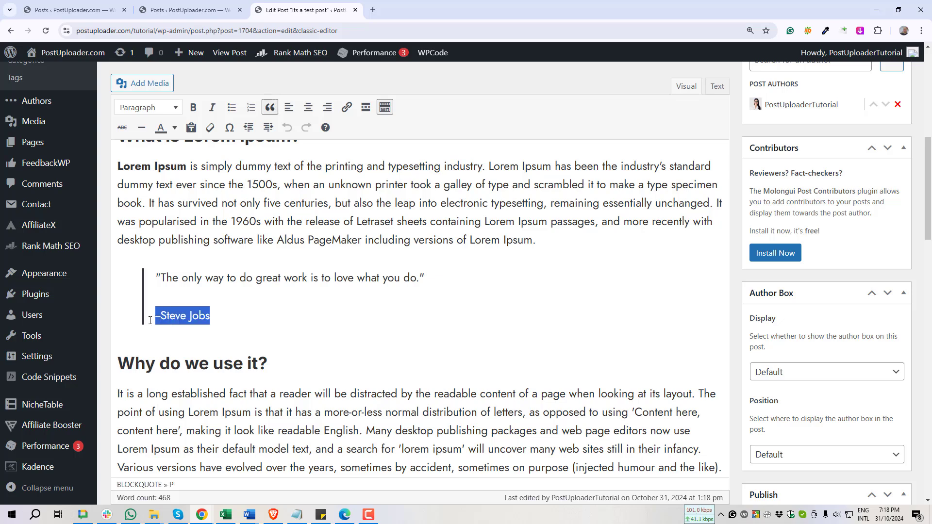
scroll(219, 315, "up", 1)
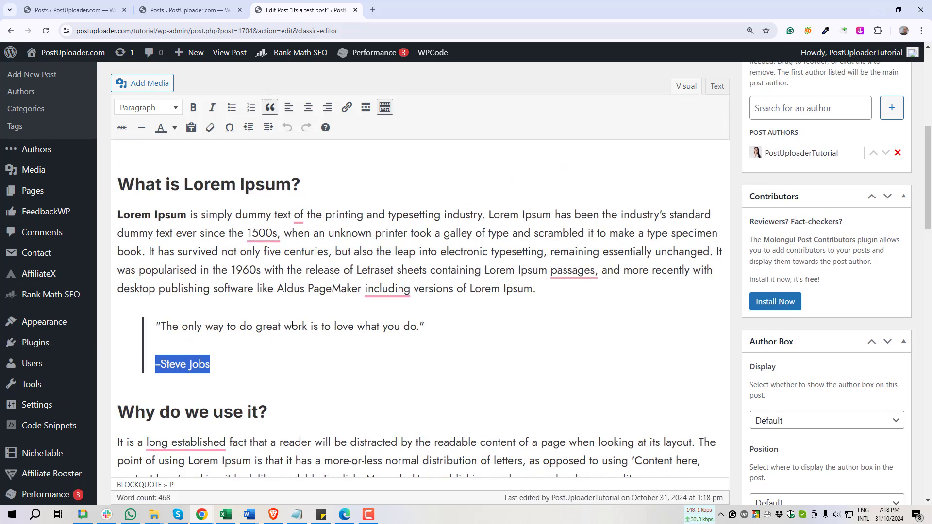
scroll(689, 137, "up", 1)
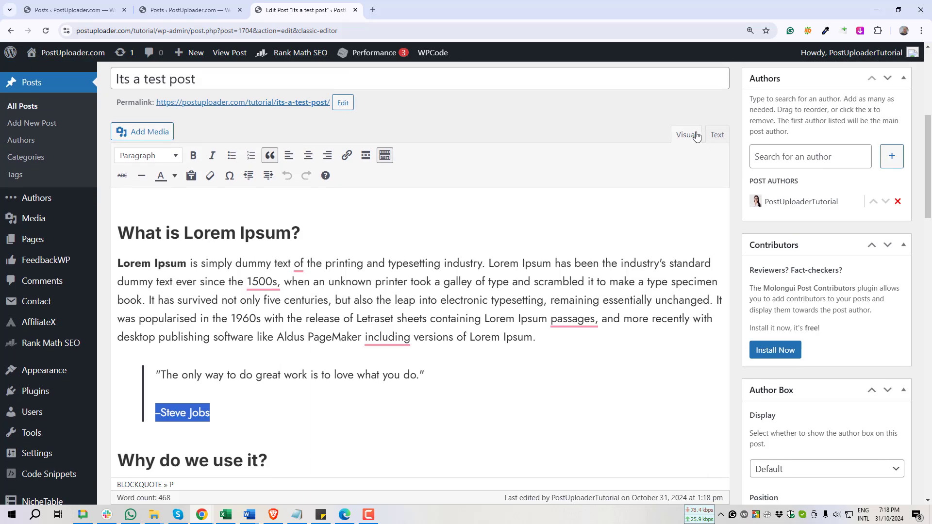
left_click(717, 135)
left_click(687, 135)
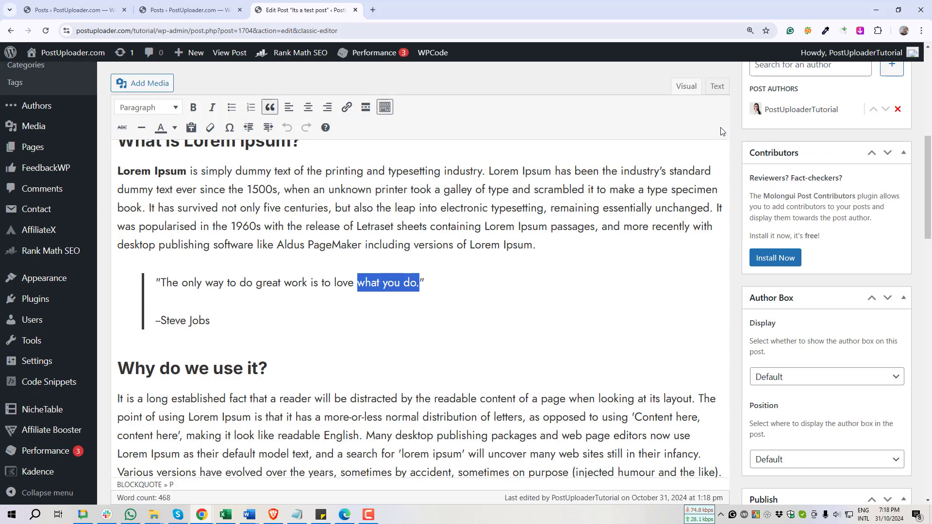
key("Print")
left_click_drag(597, 100, 772, 198)
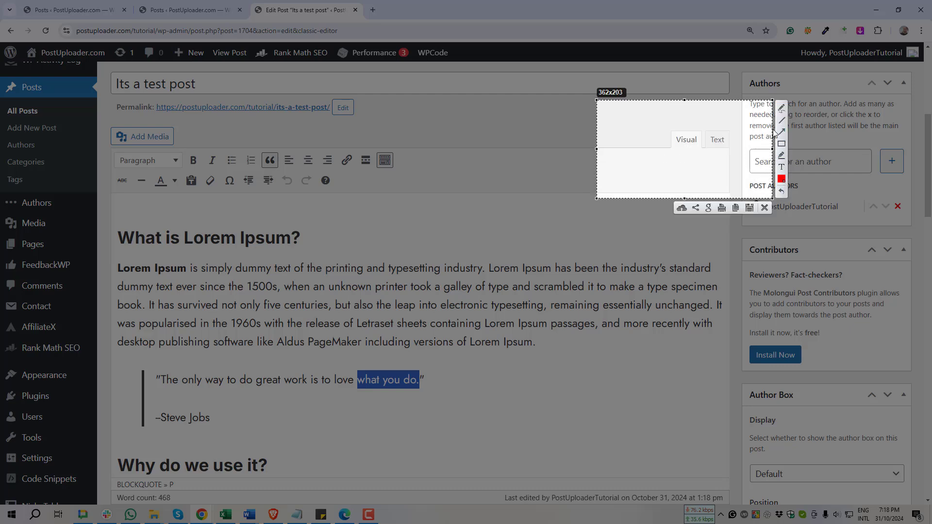
left_click(782, 132)
left_click_drag(703, 121, 714, 131)
left_click(764, 208)
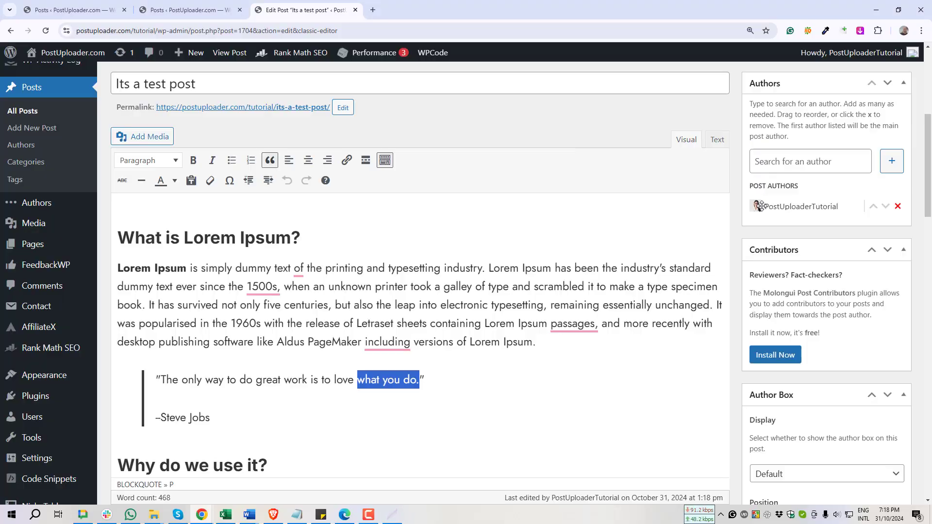
- In the Text view, replace the p tags around "--Steve Jobs" with opening and closing cite tags
left_click(718, 141)
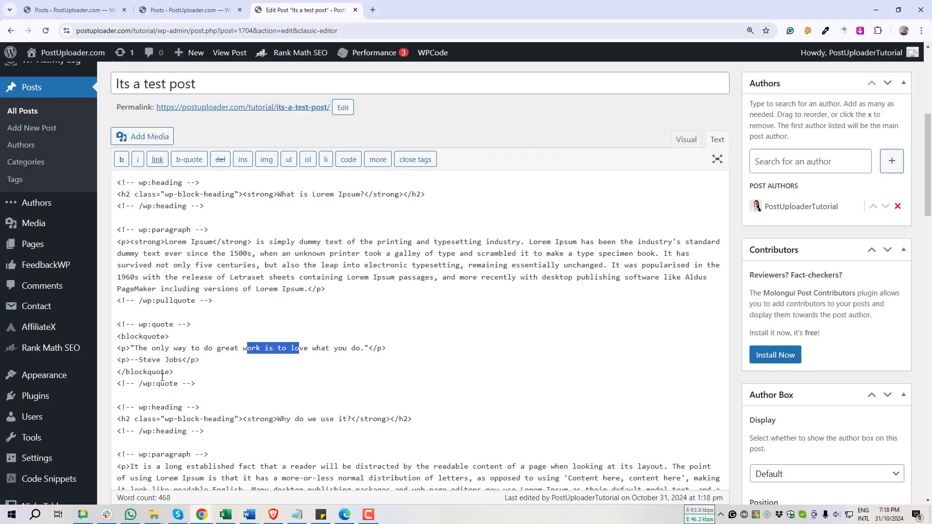
scroll(162, 377, "down", 1)
left_click_drag(117, 312, 201, 313)
left_click(130, 312)
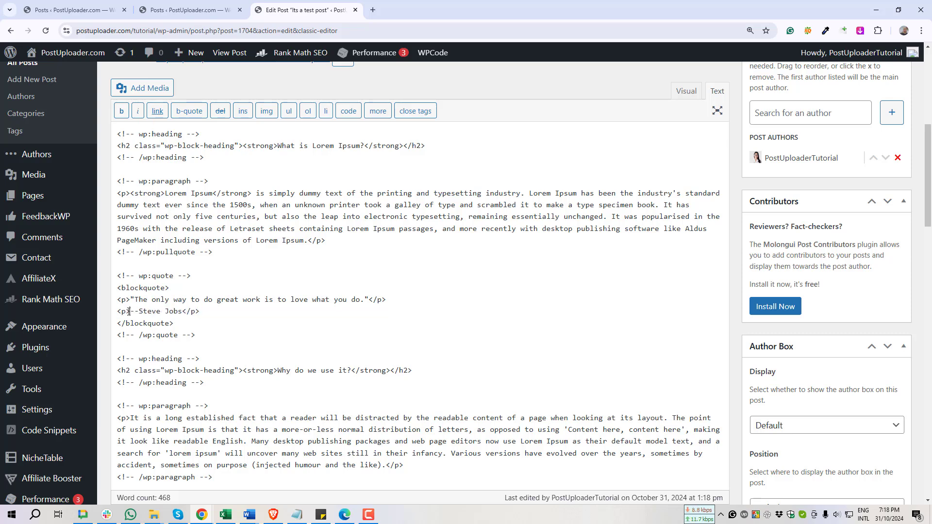
left_click_drag(127, 311, 121, 311)
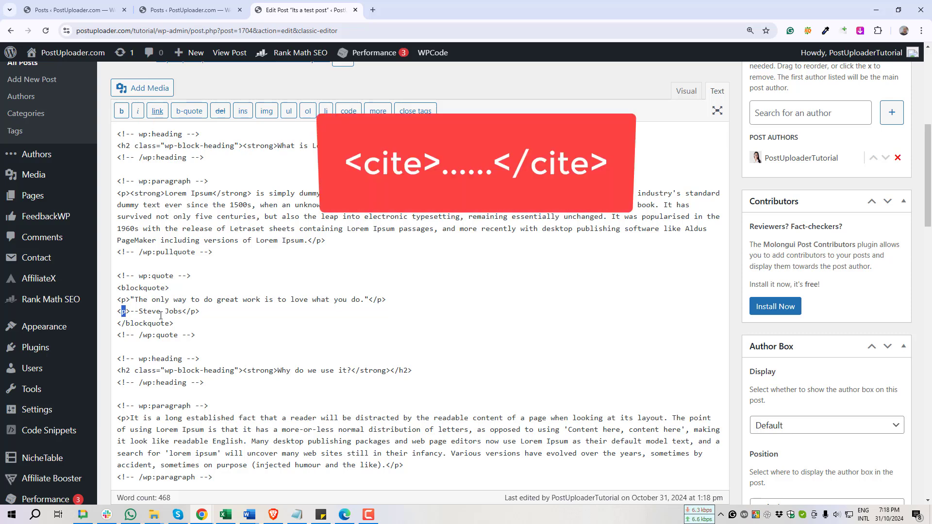
type("cite")
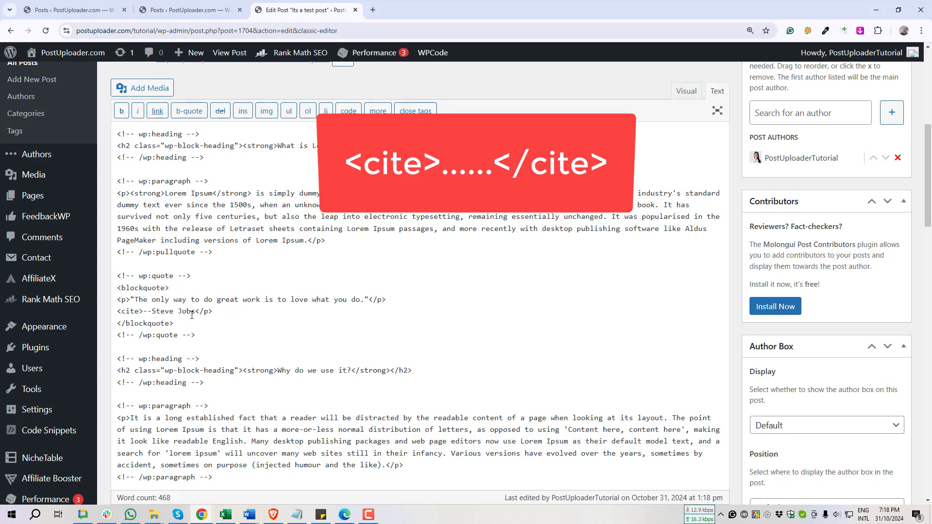
double_click(206, 311)
type("cite")
- Save the draft and inspect the quote line and its cited attribution in the post preview
scroll(897, 204, "up", 5)
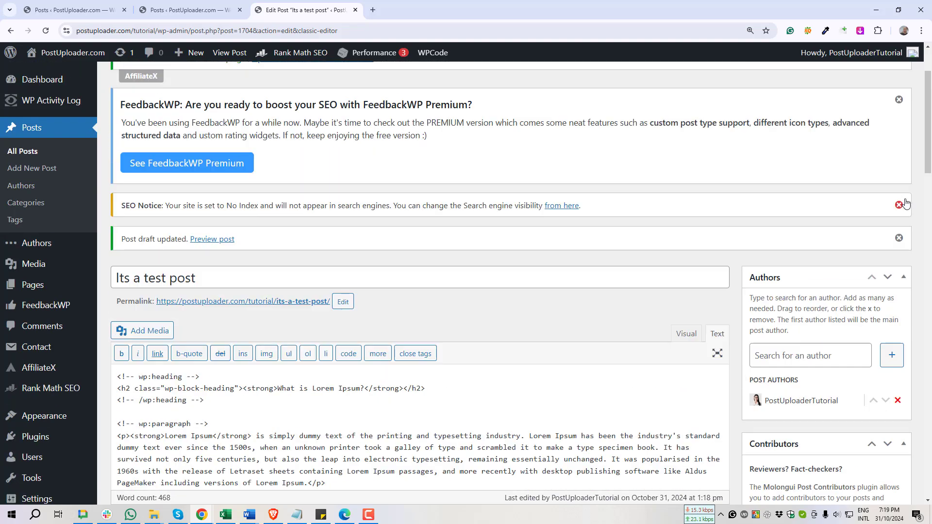
scroll(888, 352, "down", 12)
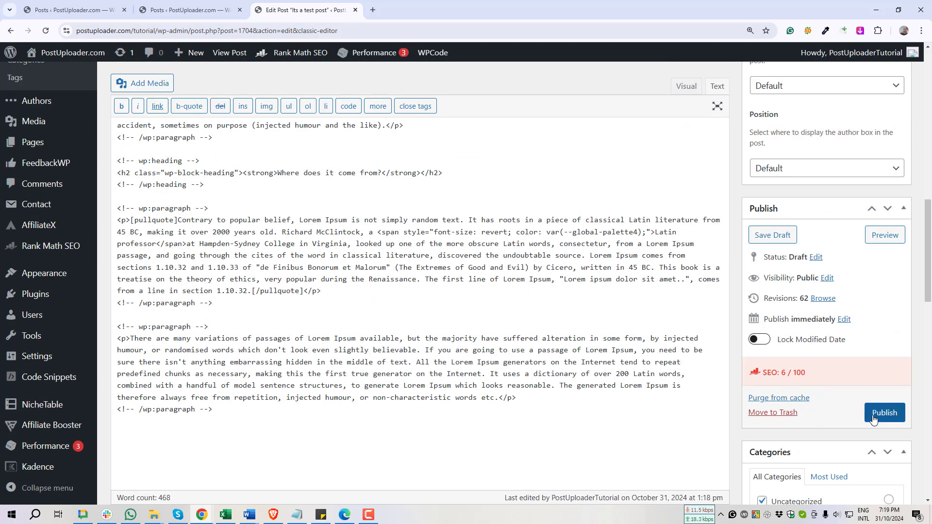
left_click(772, 235)
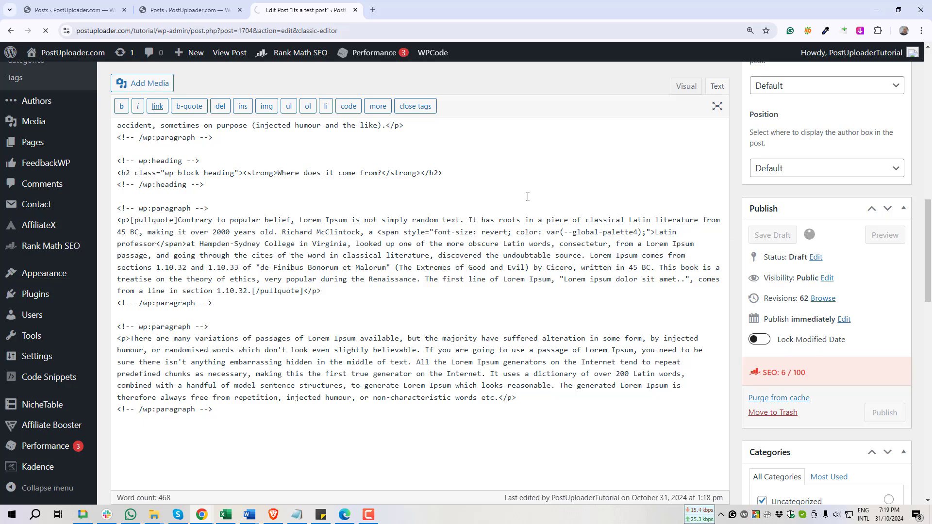
left_click(217, 334)
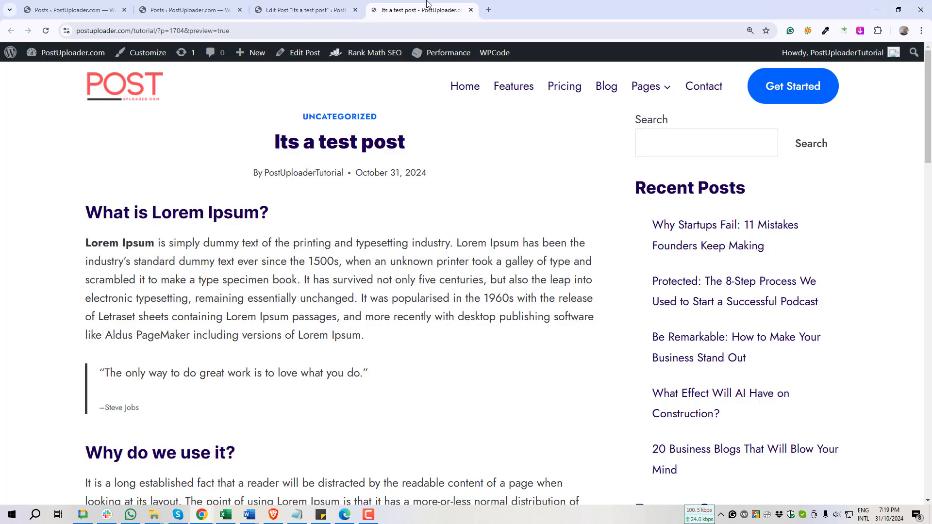
left_click_drag(105, 372, 343, 372)
double_click(114, 407)
left_click(114, 407)
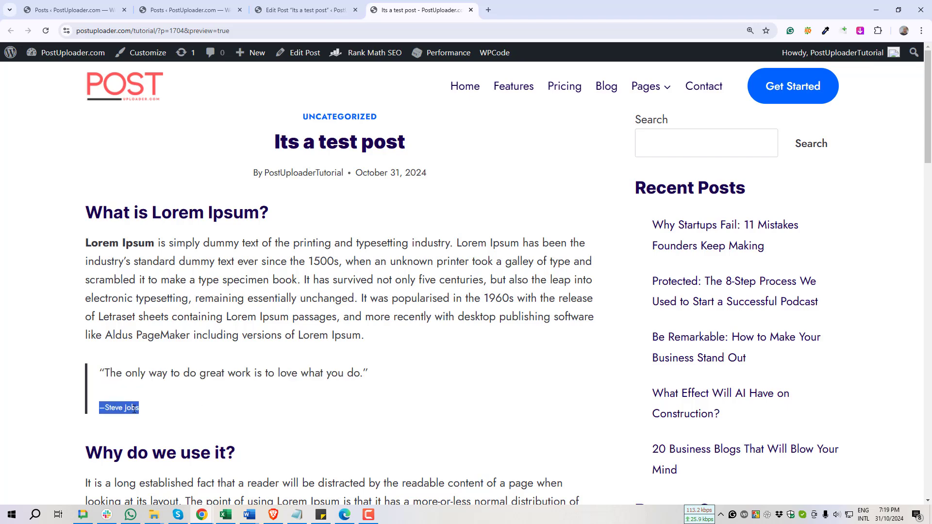
left_click(140, 410)
triple_click(166, 371)
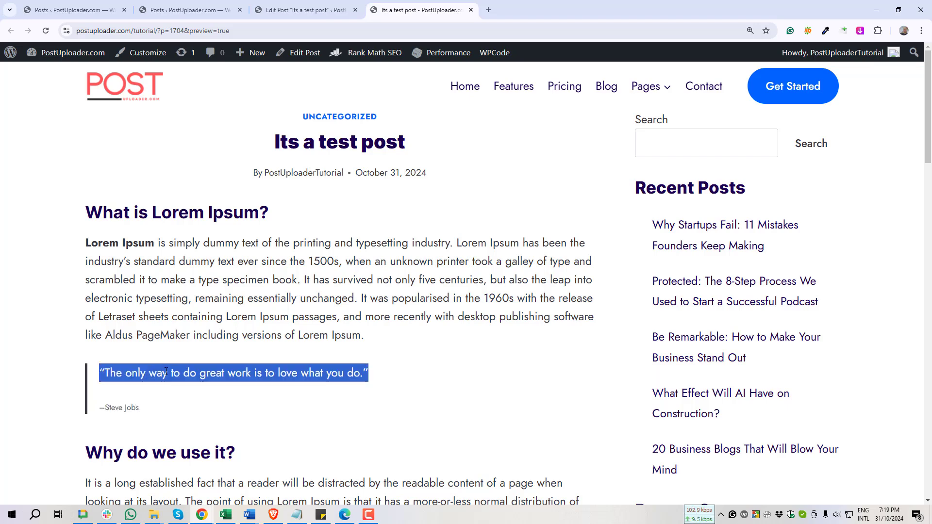
- Return to the editor's Visual view and make the line "The only way to do great work is to love what you do." bold and italic
left_click(293, 11)
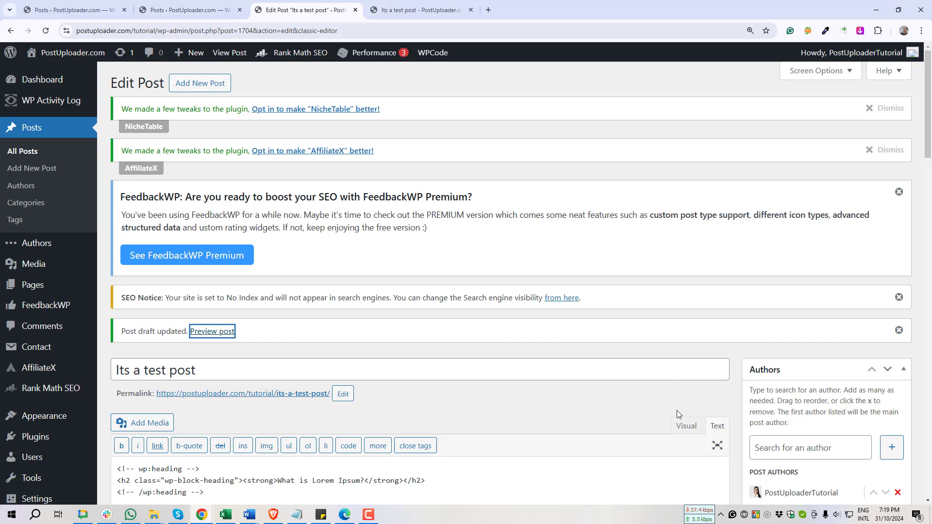
left_click(685, 426)
scroll(340, 401, "down", 10)
scroll(276, 335, "up", 4)
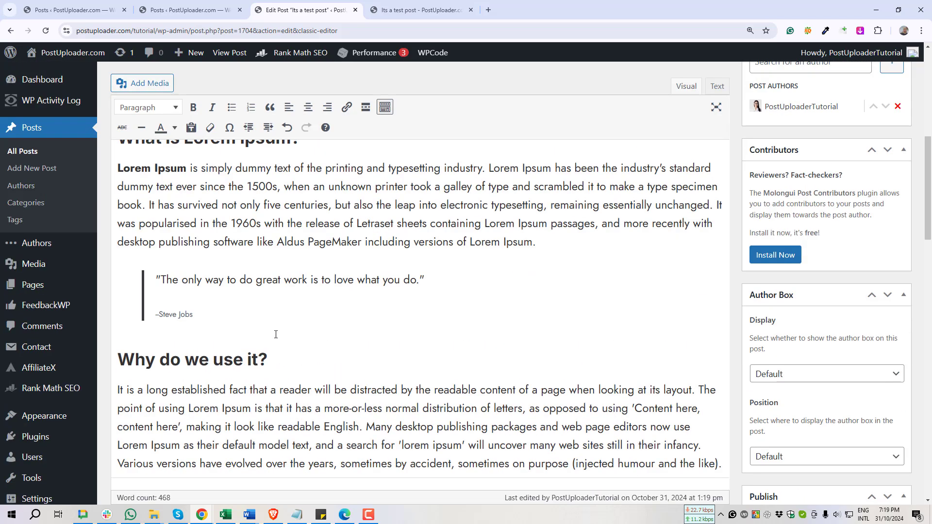
triple_click(269, 275)
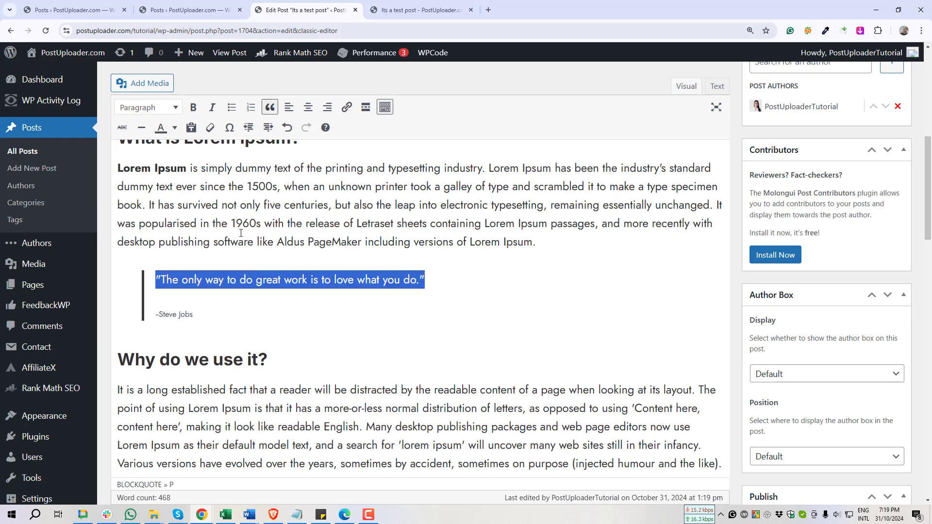
left_click(192, 107)
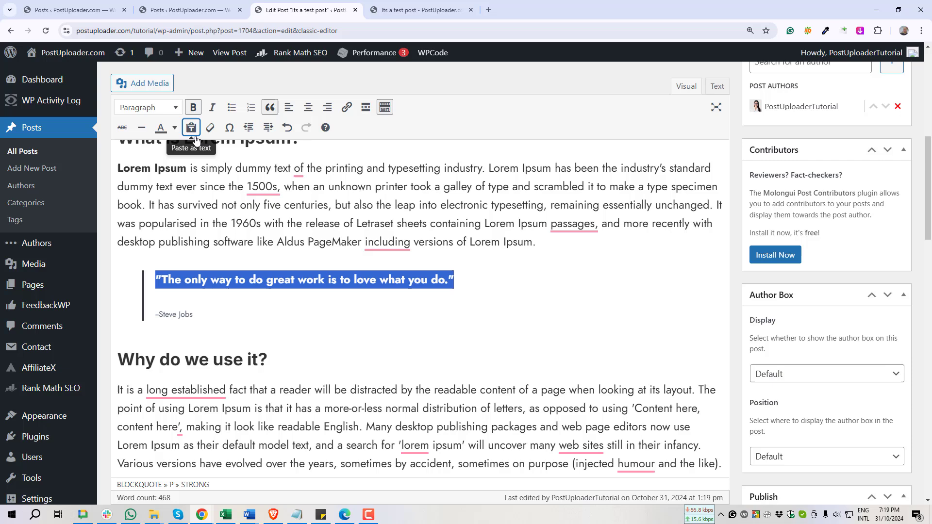
left_click(211, 107)
- Refresh the post preview and check the formatting of the quote line and its attribution
key("ctrl+Tab")
key("F5")
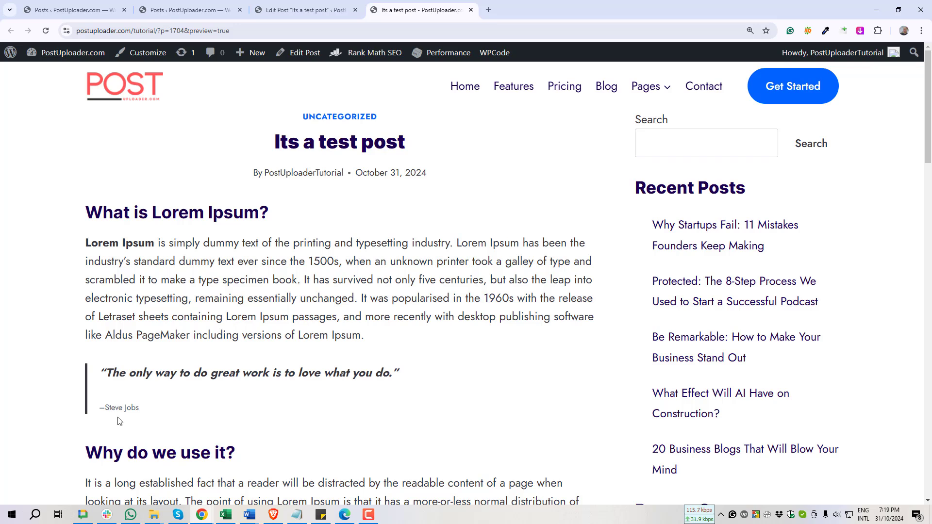
left_click_drag(76, 361, 209, 418)
left_click(293, 331)
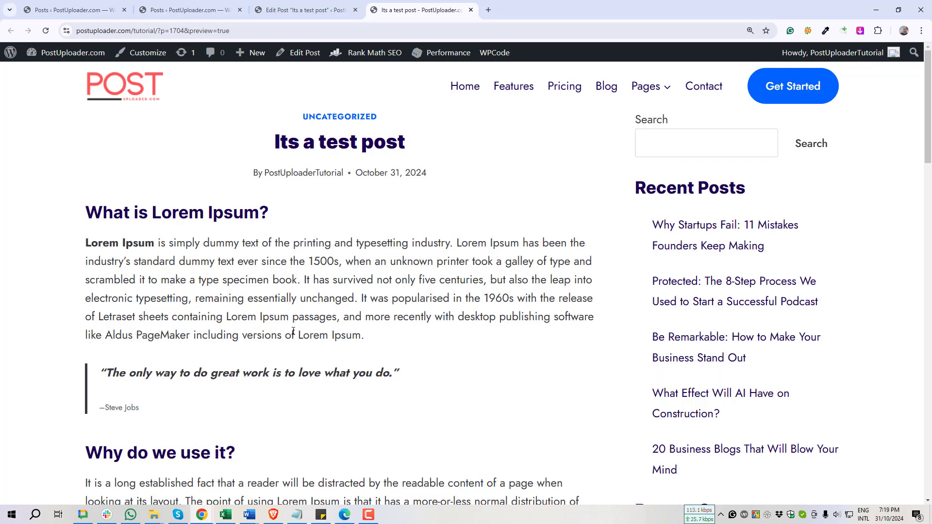